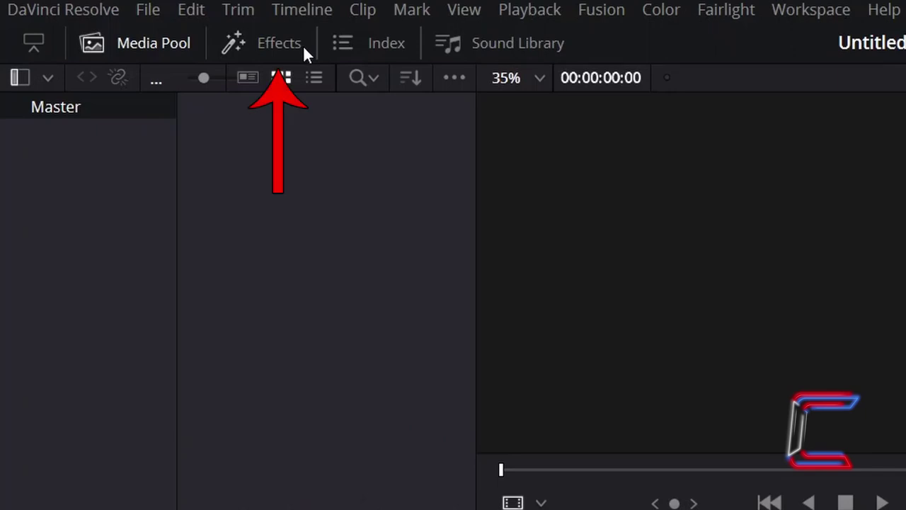
Show the Effects library's Generators list and scroll down toward the Fusion Generators
click(303, 44)
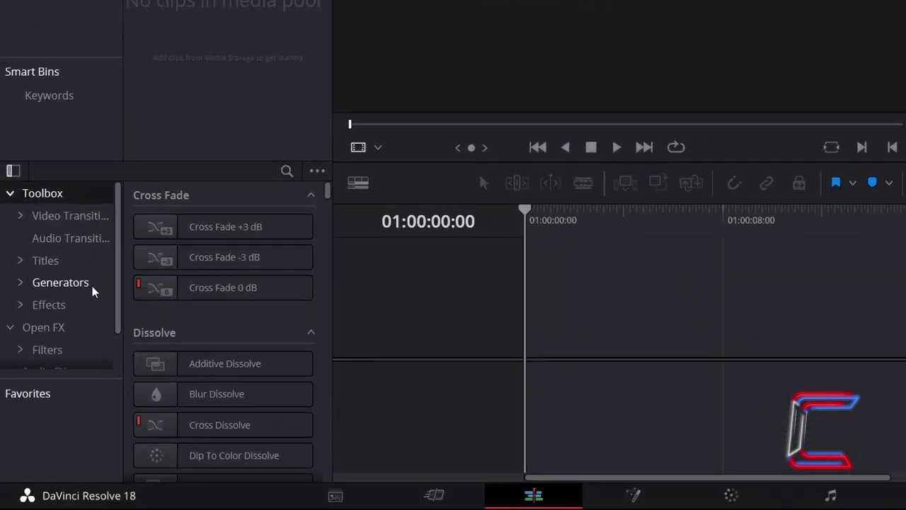
click(93, 285)
scroll(252, 273, down, 10)
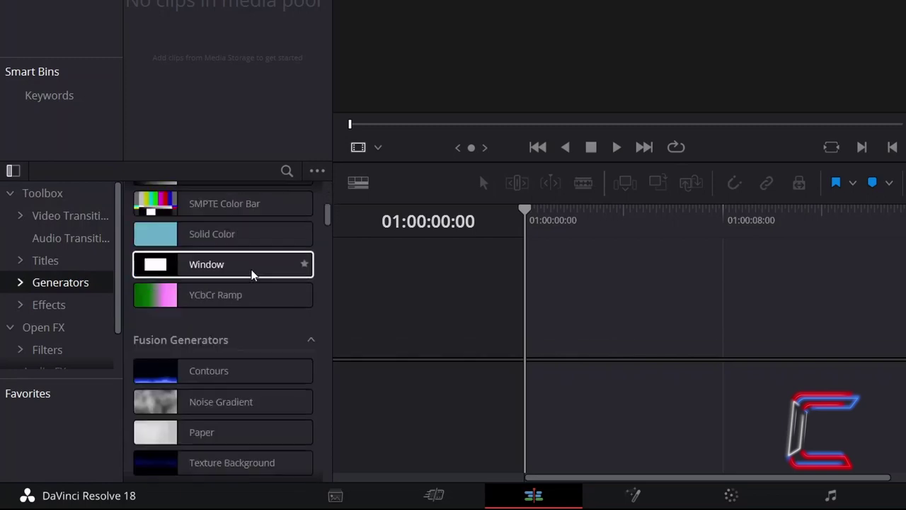
Place the Paper generator on Video 1 and set its duration to 10 seconds
drag(294, 429, 581, 339)
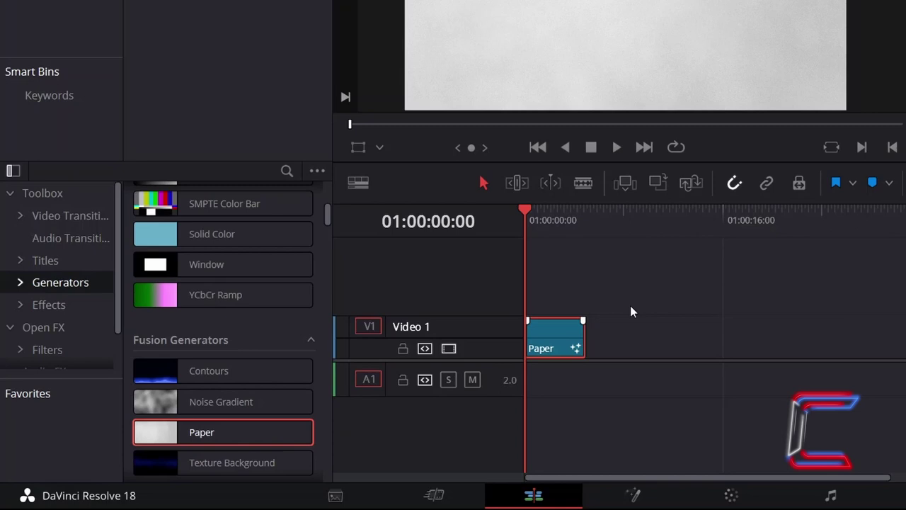
key(ctrl+d)
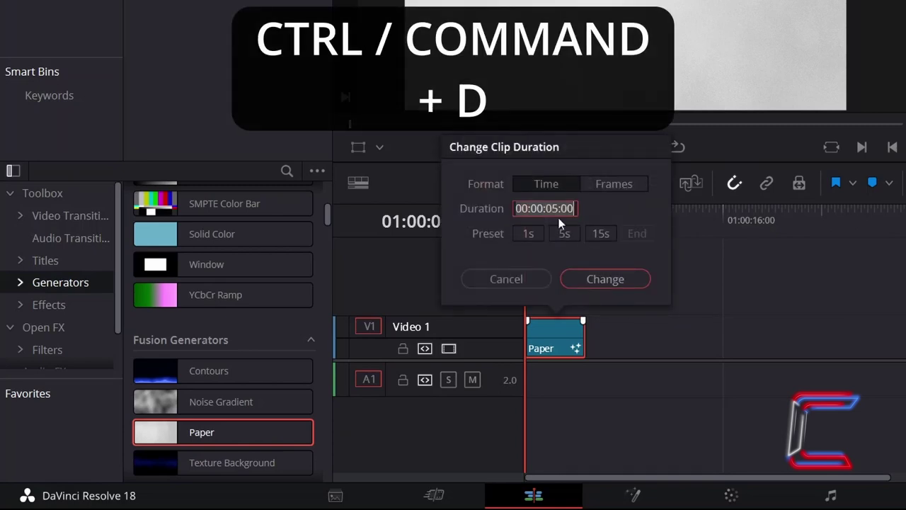
text(1000)
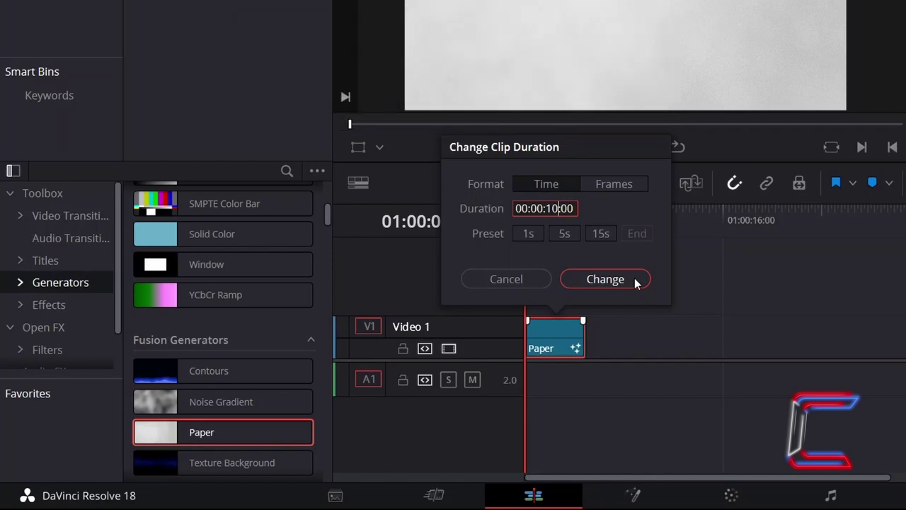
click(634, 278)
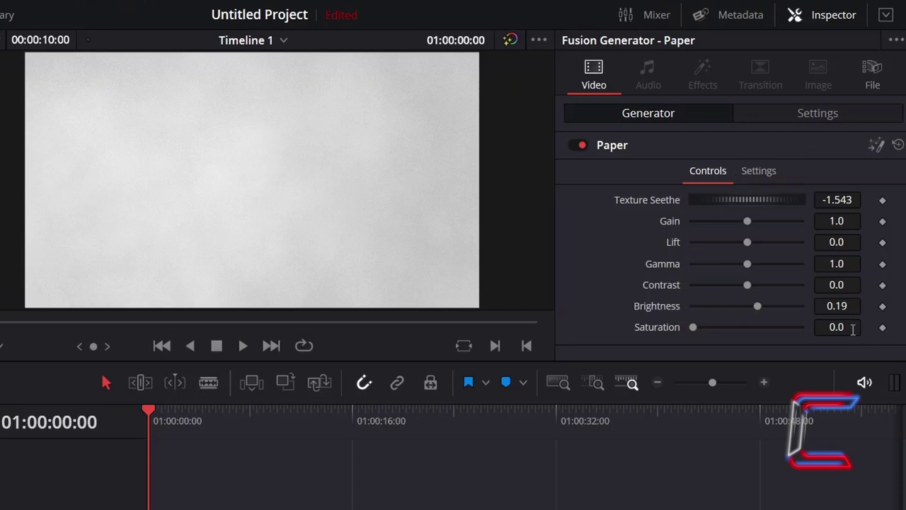
Set the Paper generator's Saturation to 0.72
click(853, 331)
key(BackSpace)
key(BackSpace)
text(.72)
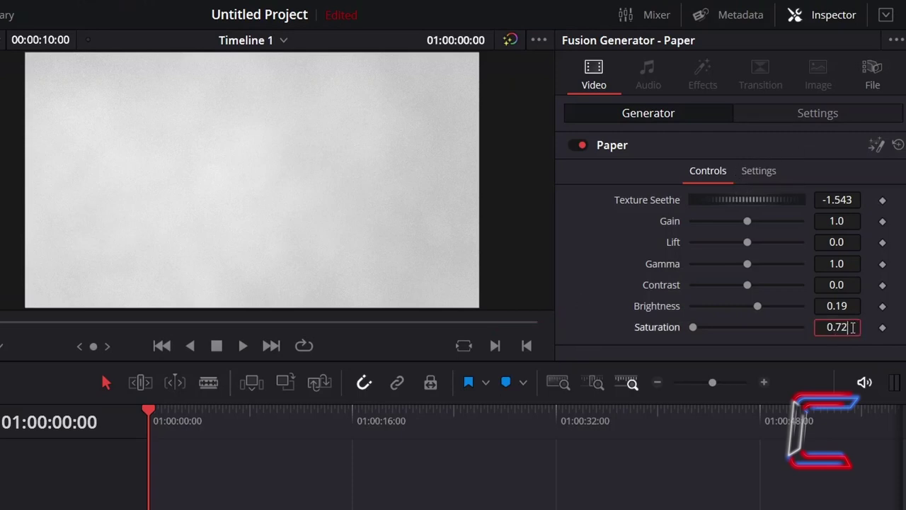
key(Tab)
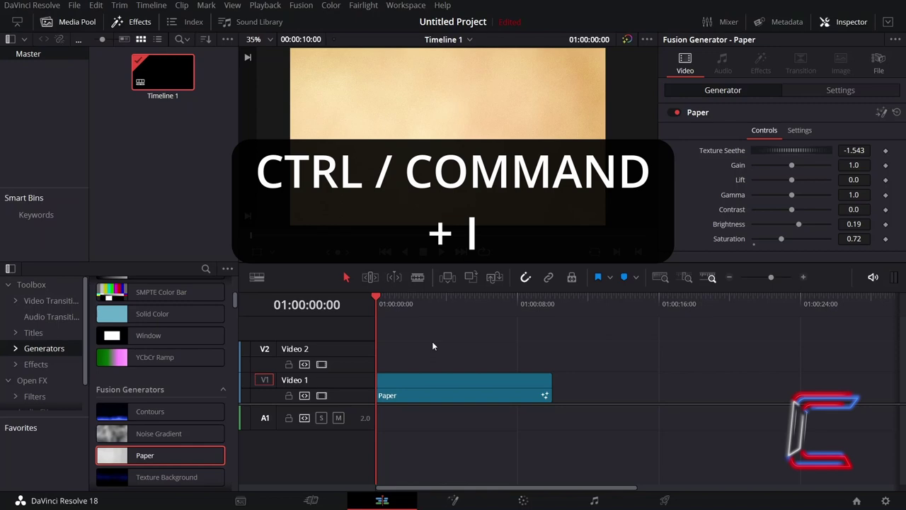
Import 24284.mp4, put it on Video 2, and extend the Paper clip to end with it
key(ctrl+i)
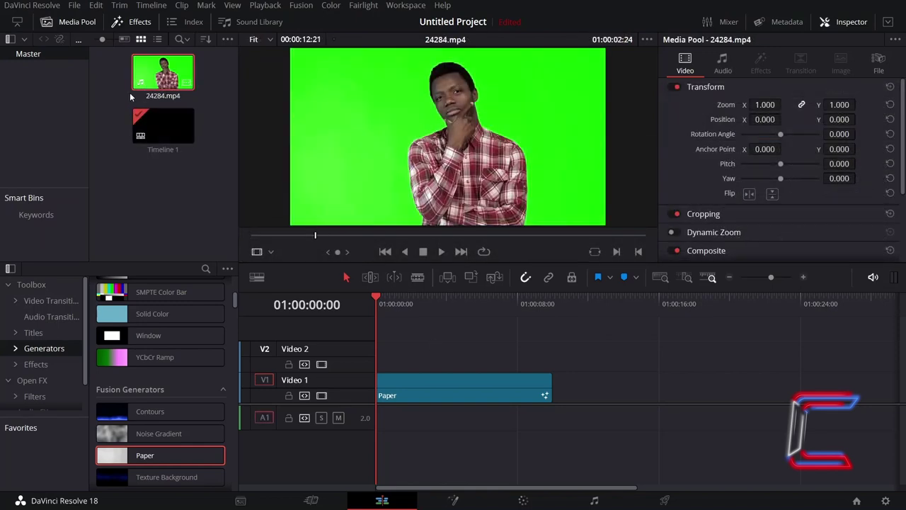
click(148, 71)
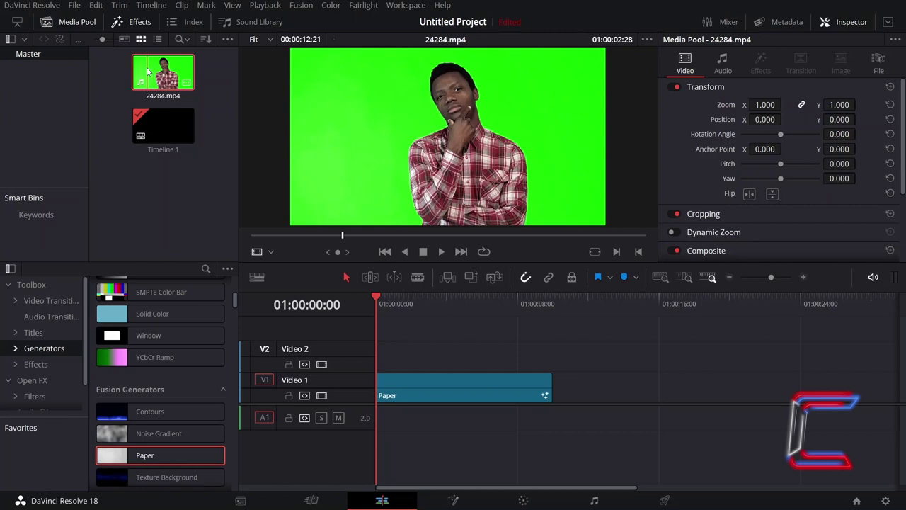
drag(148, 70, 379, 349)
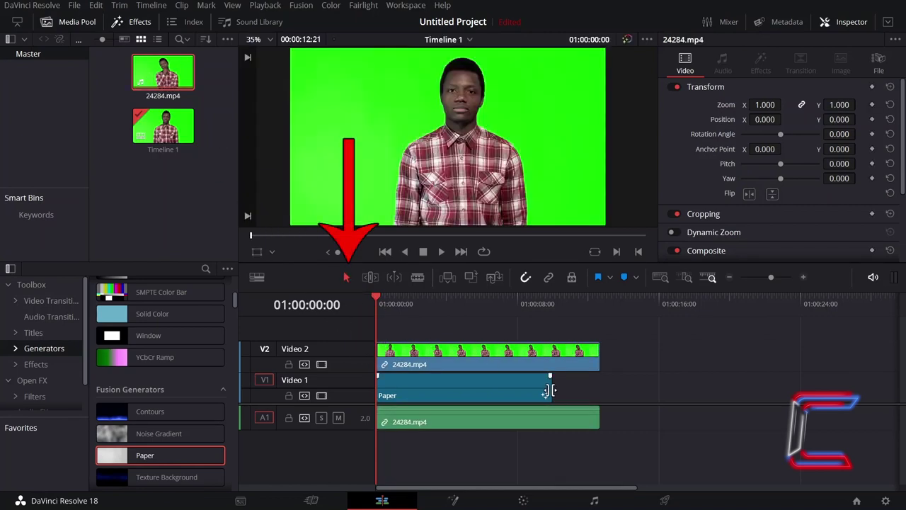
drag(551, 391, 600, 391)
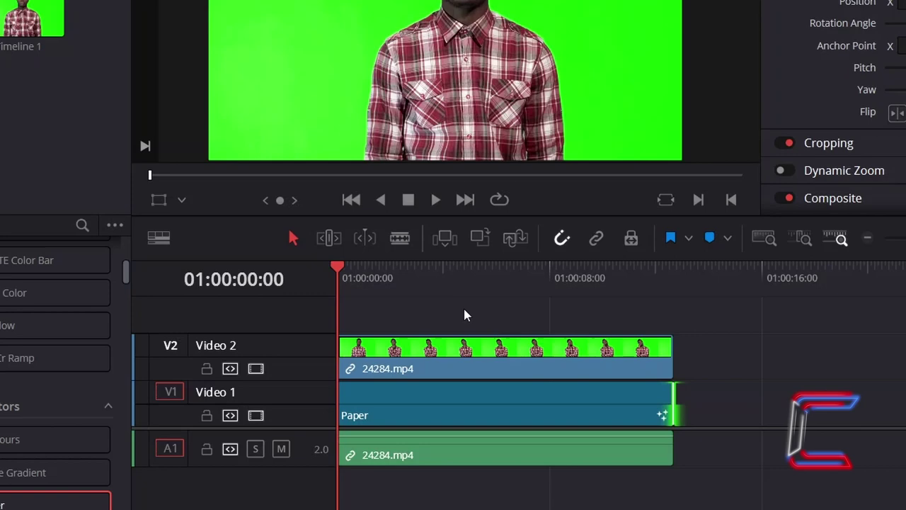
Open the Video 2 clip in the Fusion page and search the tools for 'Ultra Keyer'
right_click(449, 348)
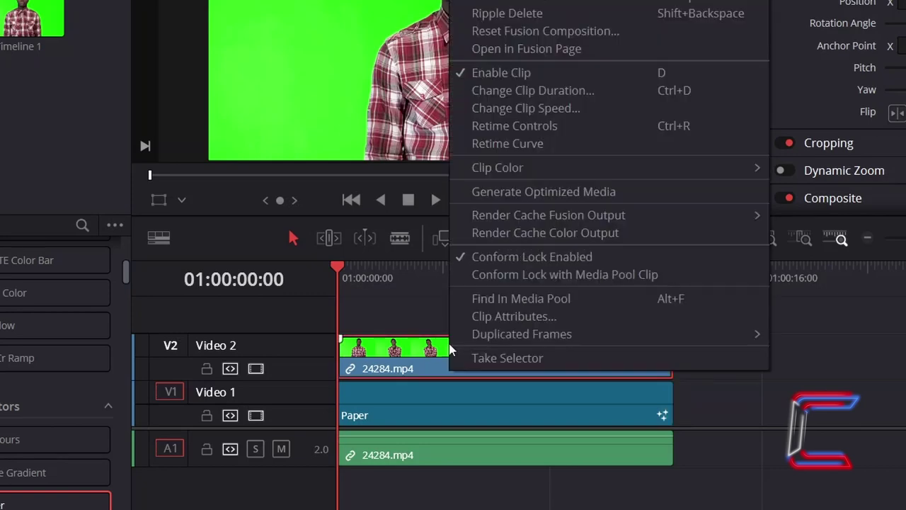
click(605, 48)
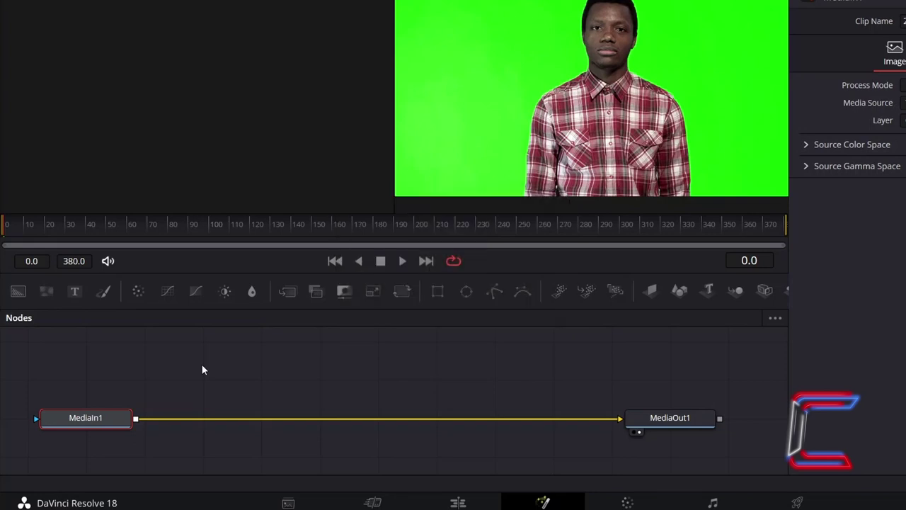
key(shift+space)
text(Ultra Keyer)
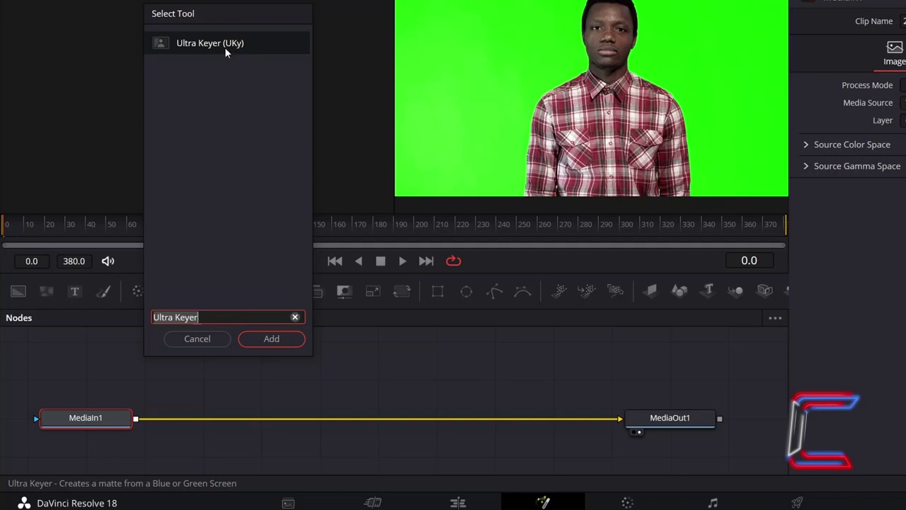
Add UltraKeyer1 after MediaIn1 and sample the green screen as its background colour
click(291, 344)
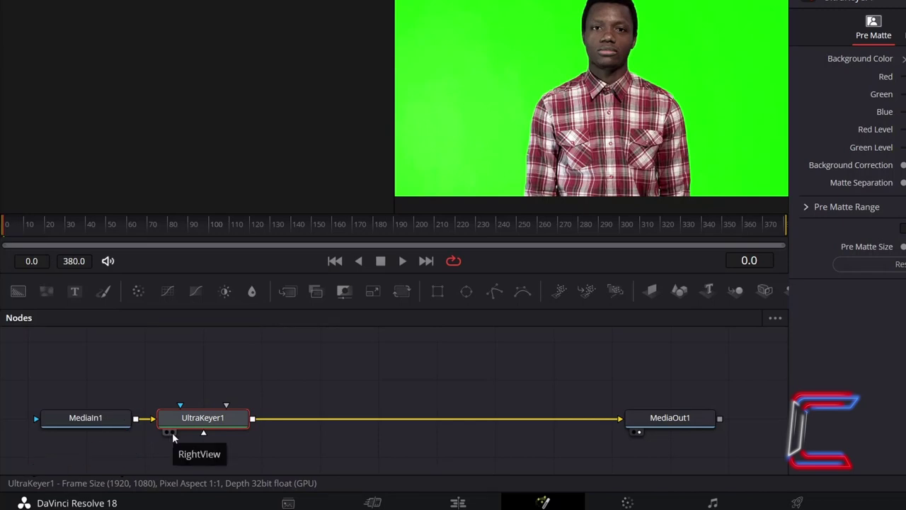
click(170, 432)
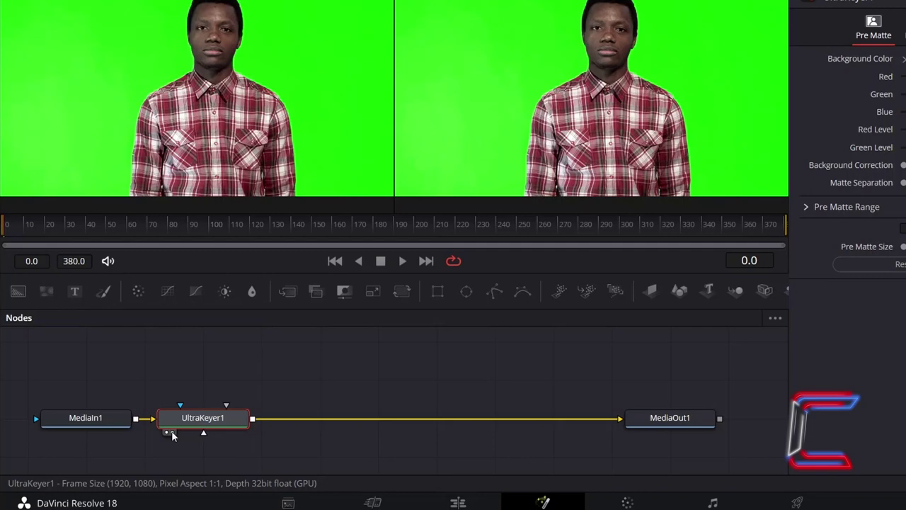
click(171, 432)
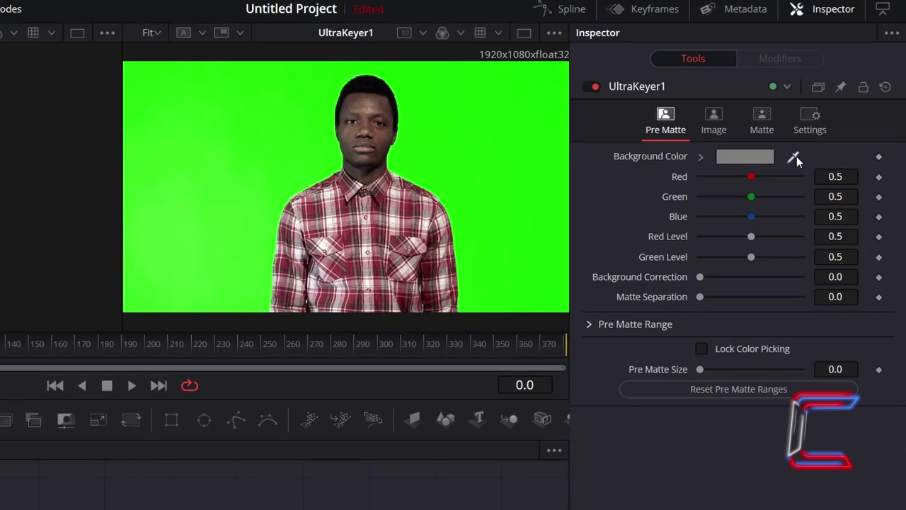
drag(792, 156, 508, 145)
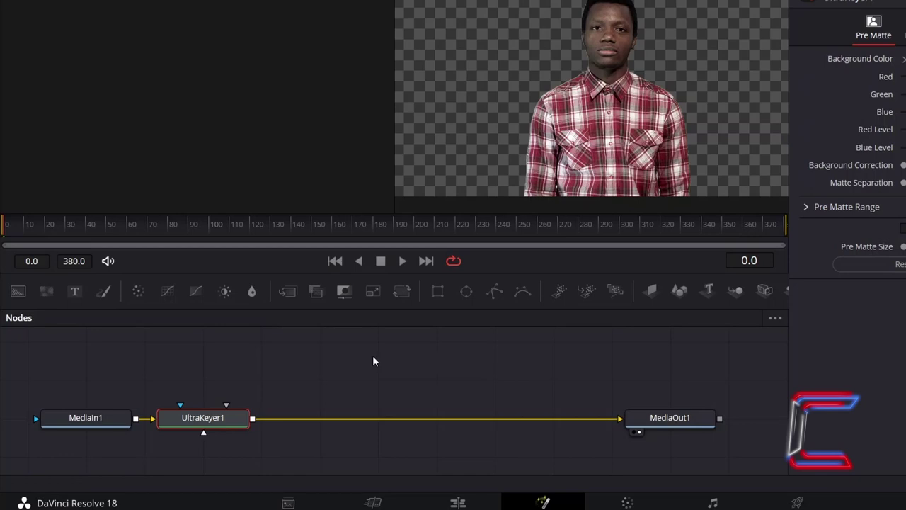
Add a Transform node after the keyer and scale the man to size 1.25
key(shift+space)
text(Transform)
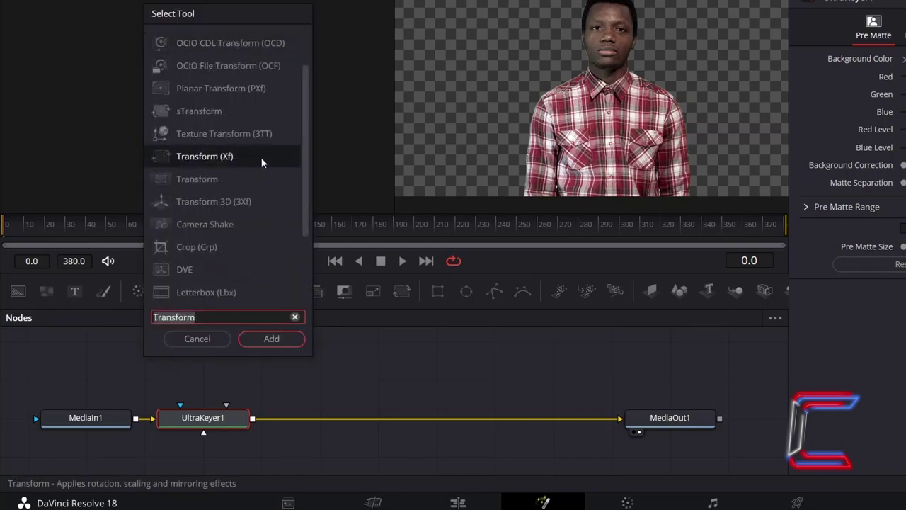
click(286, 333)
drag(751, 234, 761, 234)
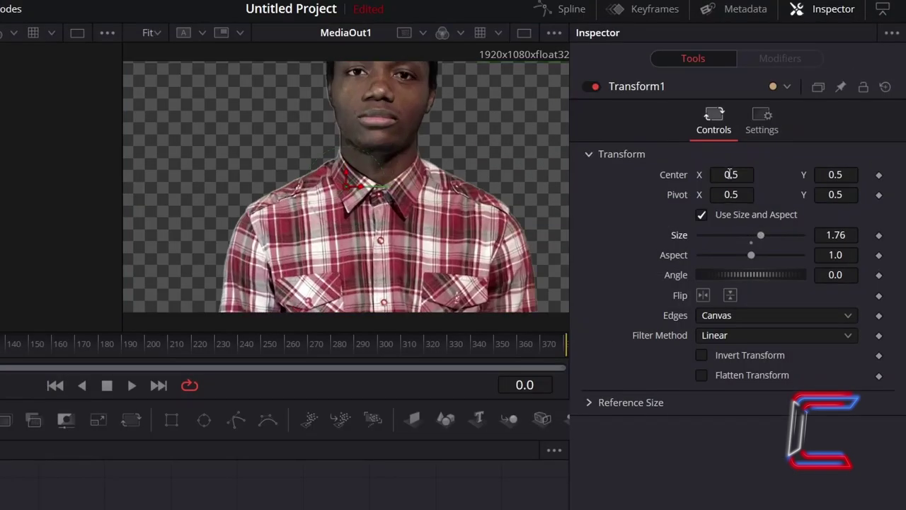
drag(729, 175, 709, 175)
drag(835, 174, 806, 174)
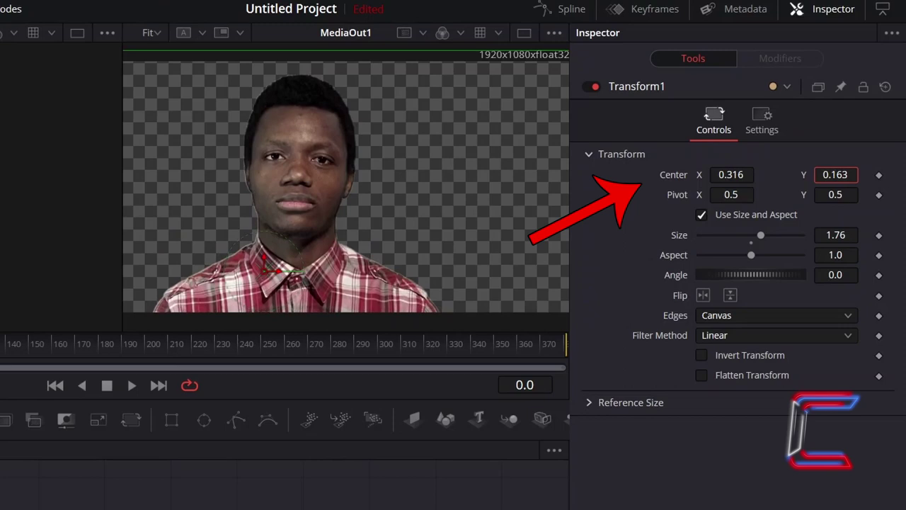
drag(731, 174, 716, 174)
drag(761, 235, 755, 236)
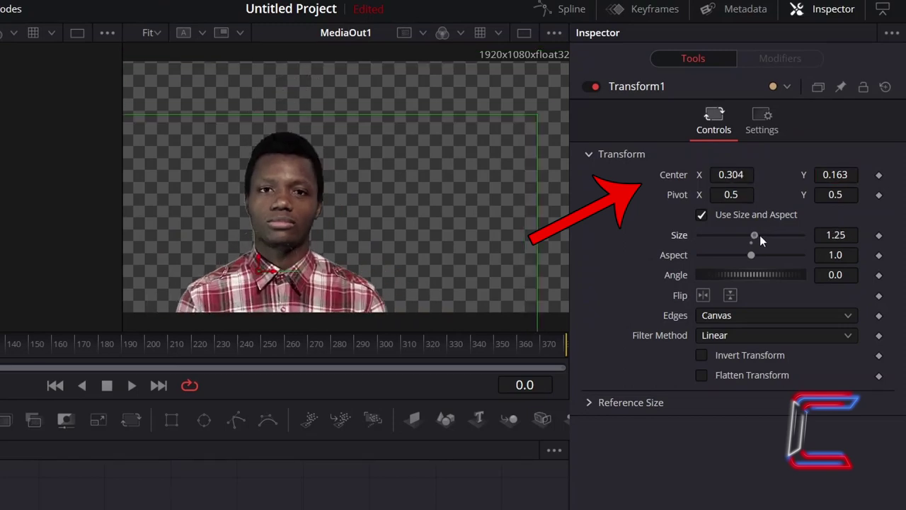
mouse_move(835, 174)
mouse_down()
mouse_move(860, 174)
mouse_move(834, 175)
mouse_up()
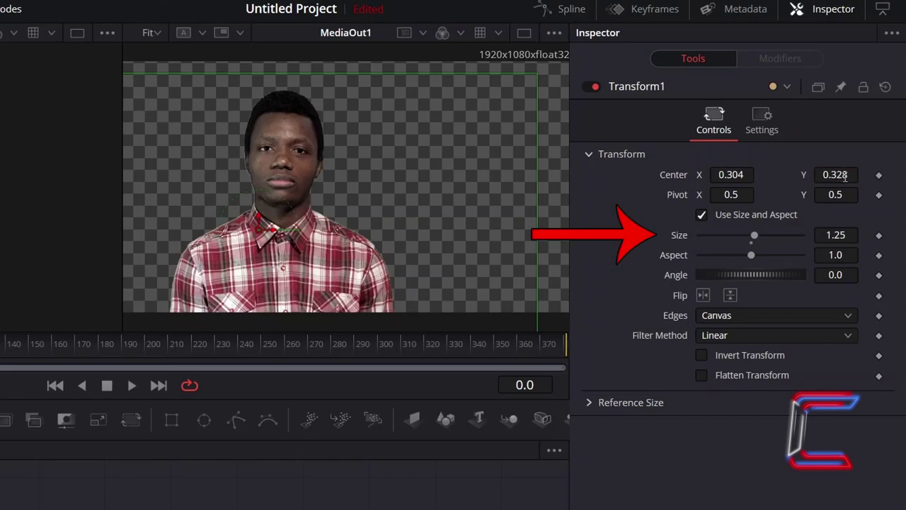
Set the Transform's Center Y to 0.35 and Center X to 0.3
double_click(836, 174)
text(0.35)
key(Tab)
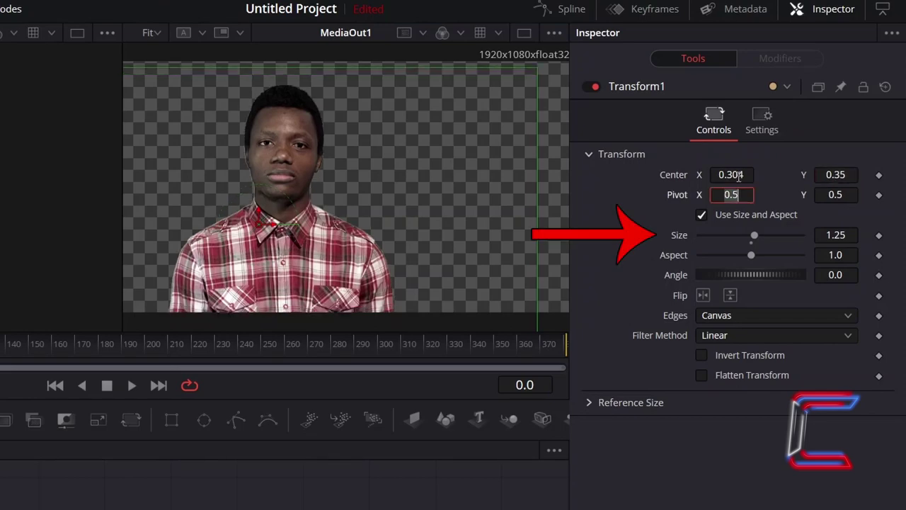
double_click(731, 174)
text(0.3)
key(Tab)
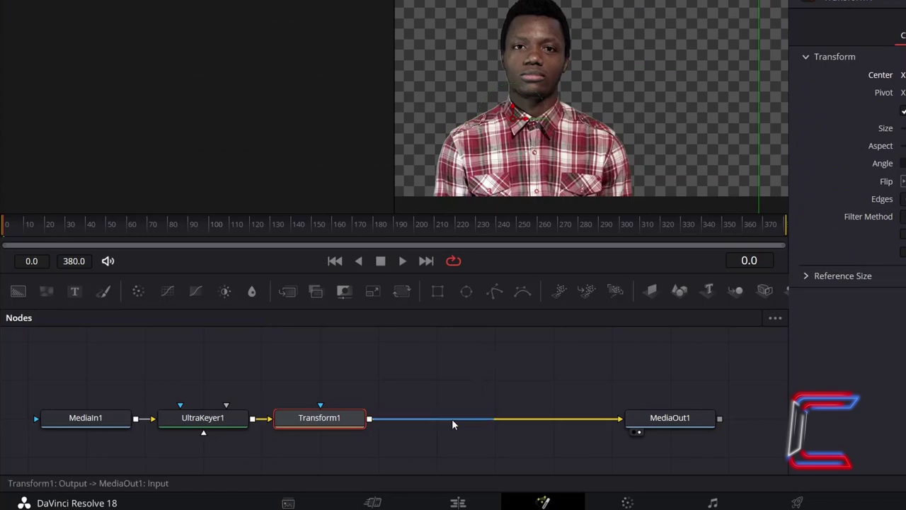
Insert Watercolor1 after Transform1 and lower its Smoothness to 0.00015
key(shift+space)
text(Watercolor)
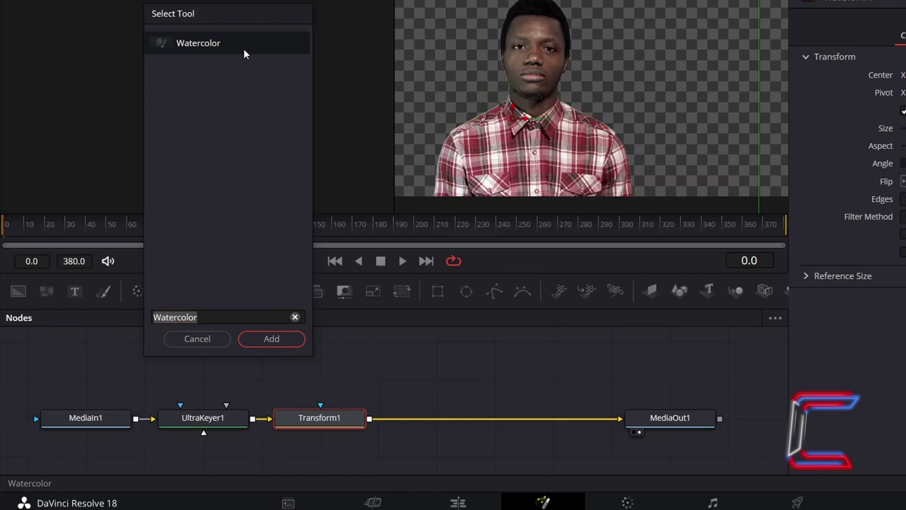
click(273, 339)
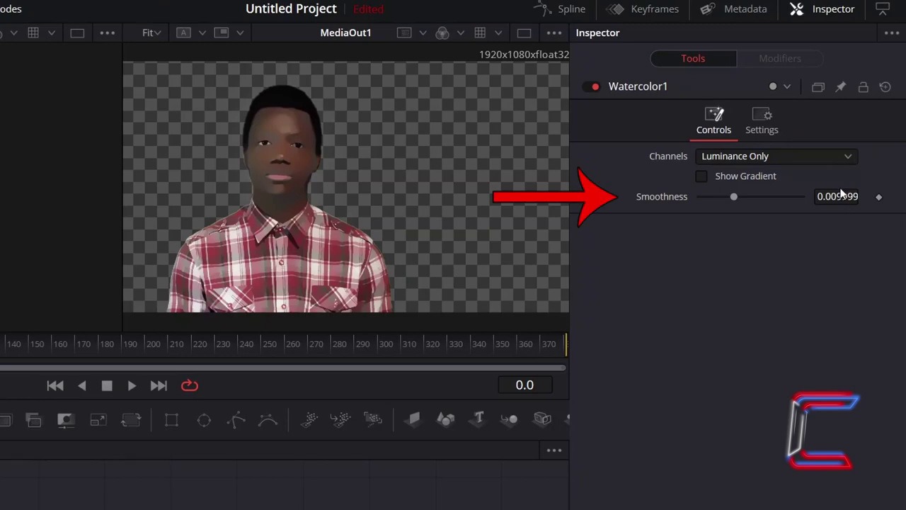
double_click(839, 197)
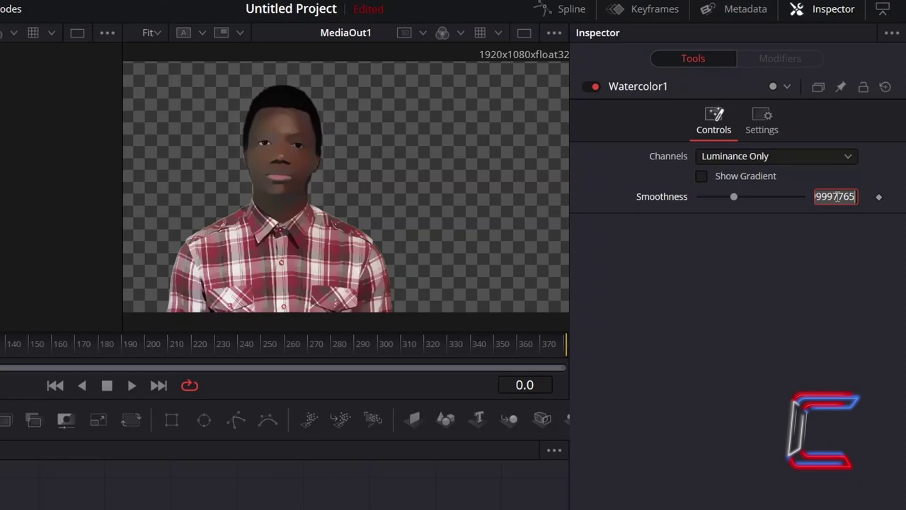
key(BackSpace)
text(0.00015)
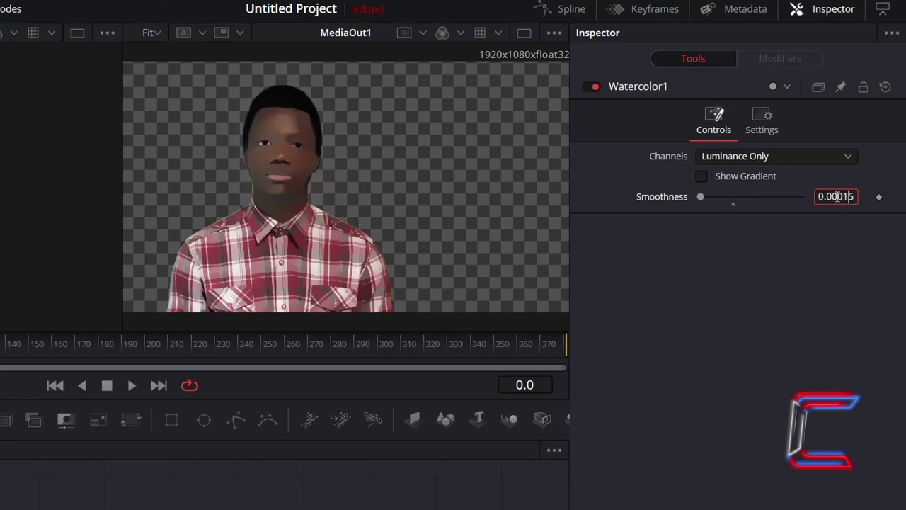
key(Return)
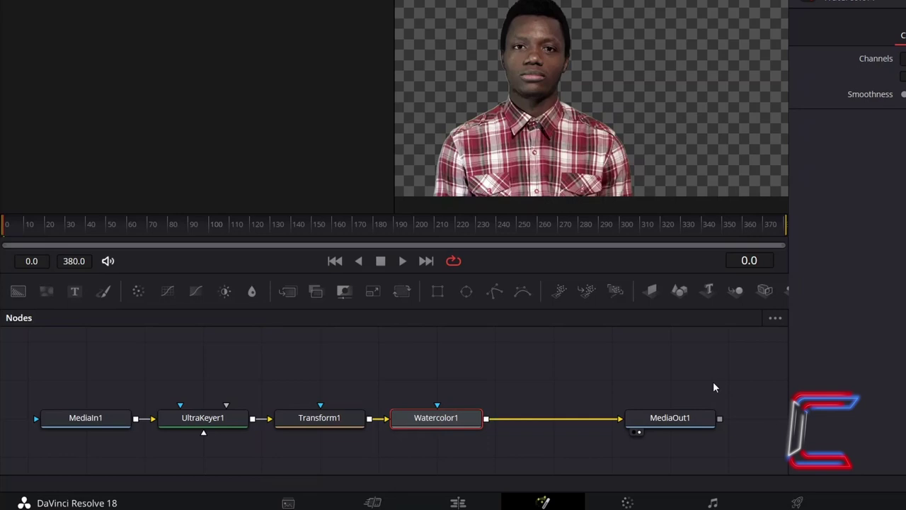
Add BrightnessContrast1 after Watercolor1, drop Saturation to 0, and move to the hand-on-chin frame
key(shift+space)
text(bri)
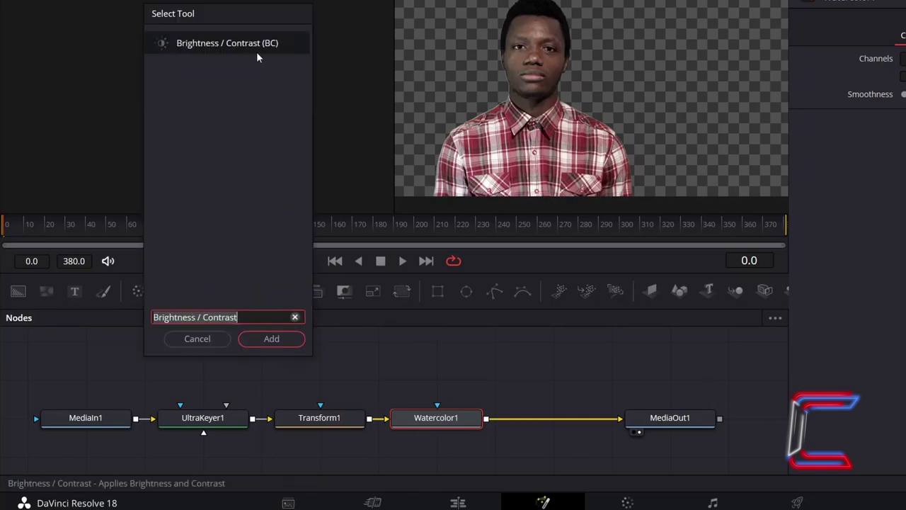
click(272, 339)
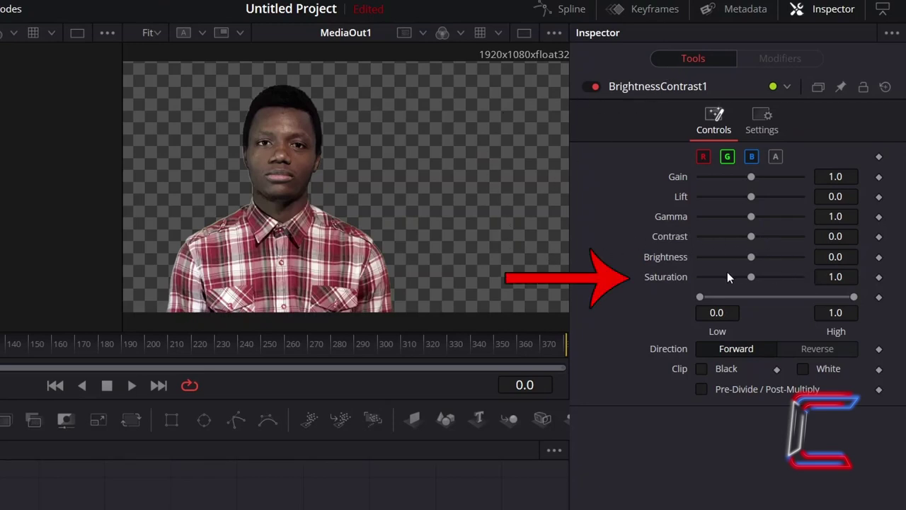
drag(753, 278, 662, 280)
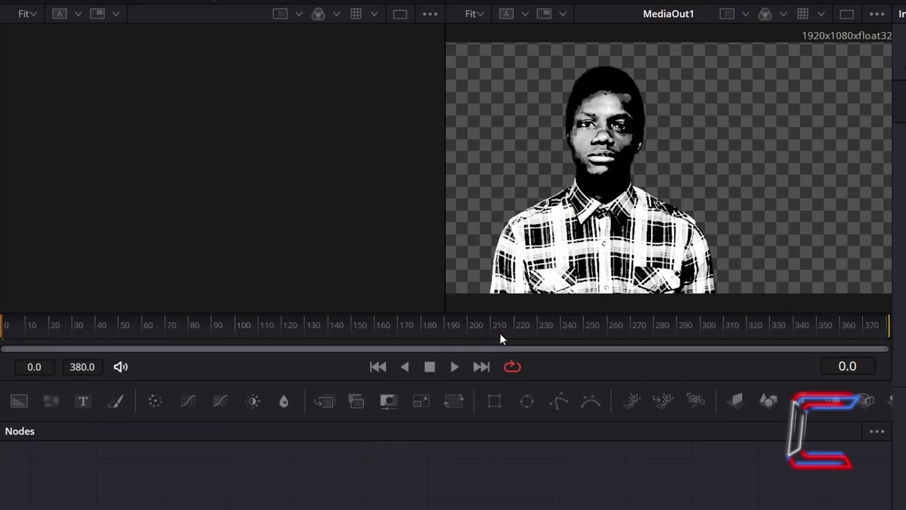
drag(500, 338, 317, 325)
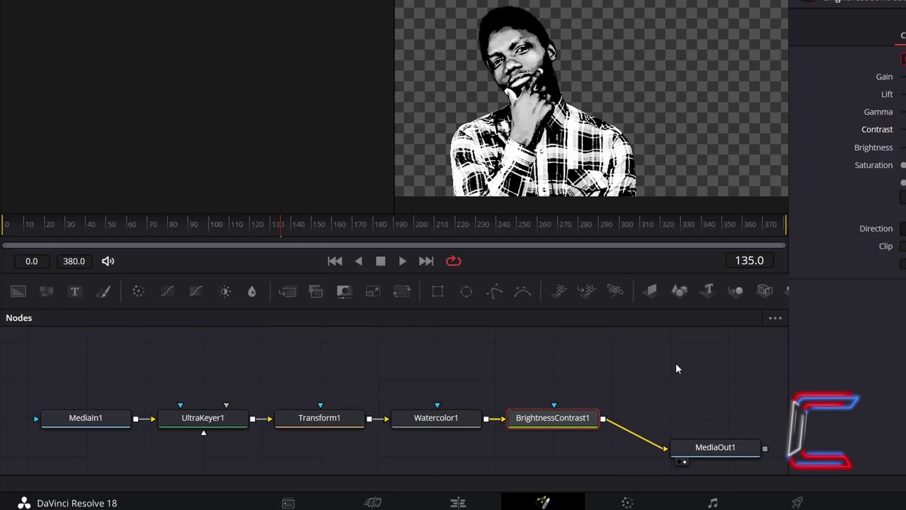
Add a Merge1 node after BrightnessContrast1
key(shift+space)
text(Merge)
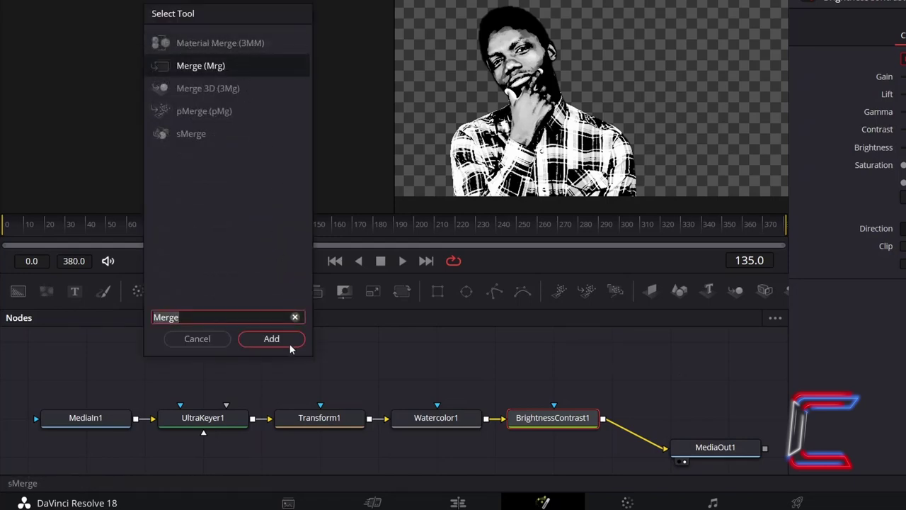
click(290, 347)
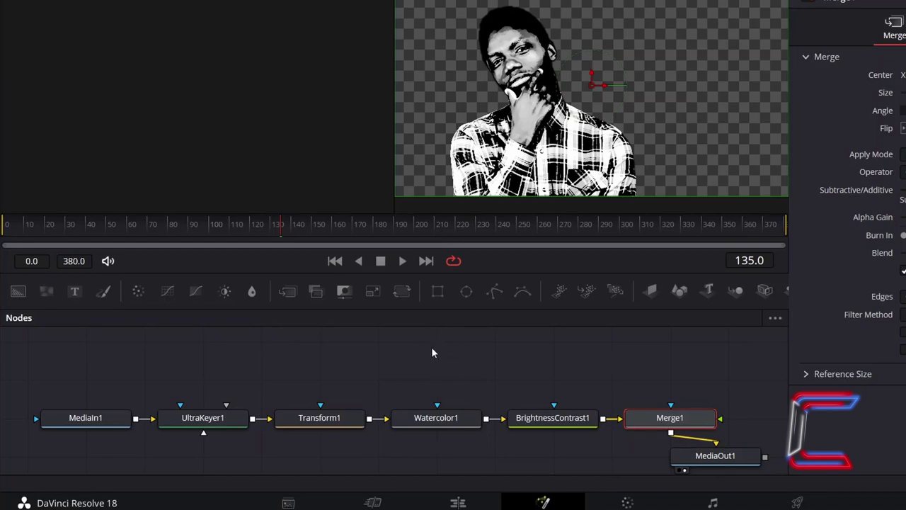
click(376, 347)
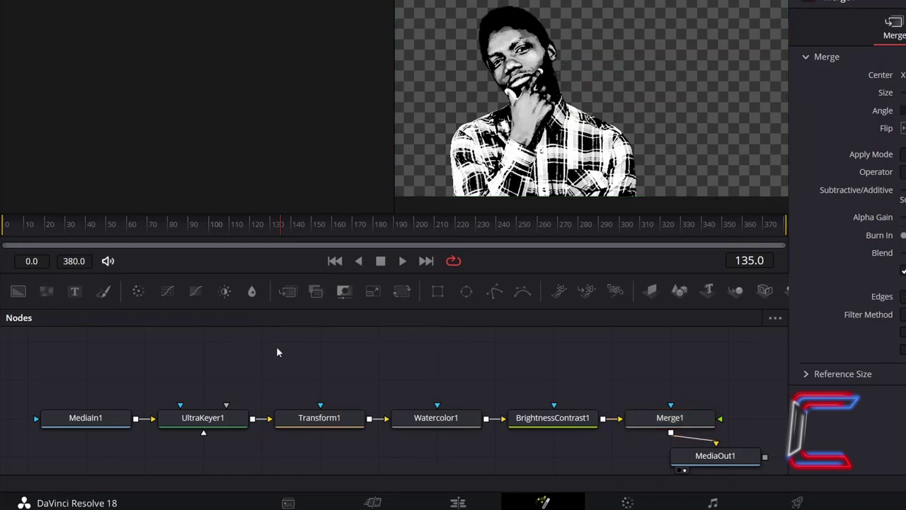
Build a star chain of sStar1, sDuplicate1 and sRender1 nodes
key(shift+space)
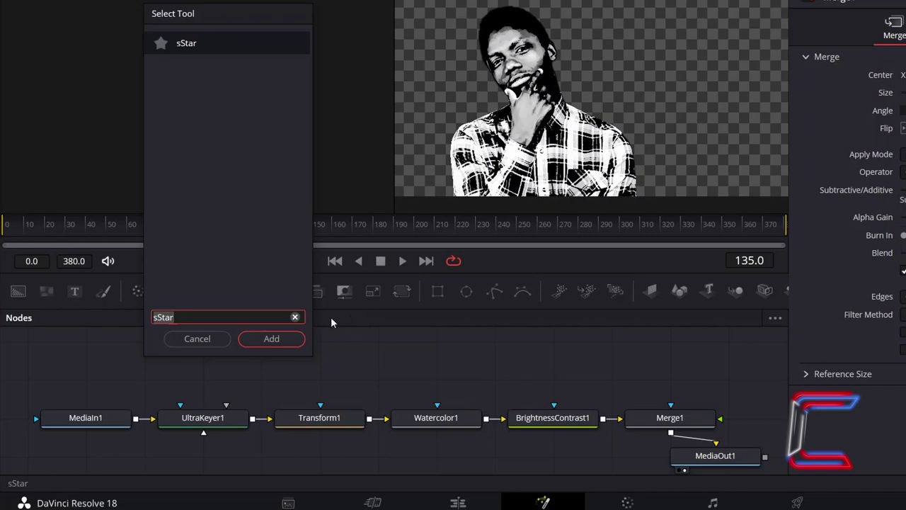
click(290, 338)
key(shift+space)
text(sDuplicate)
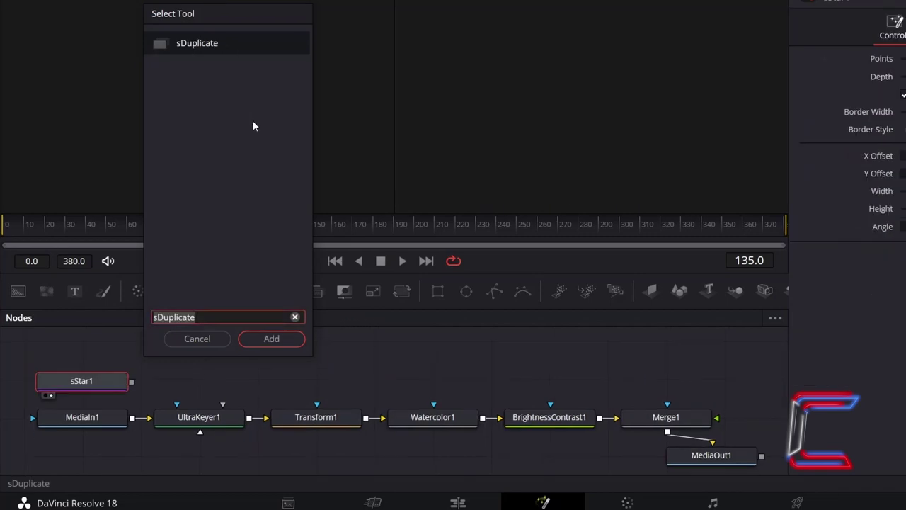
click(279, 339)
key(shift+space)
text(sRender)
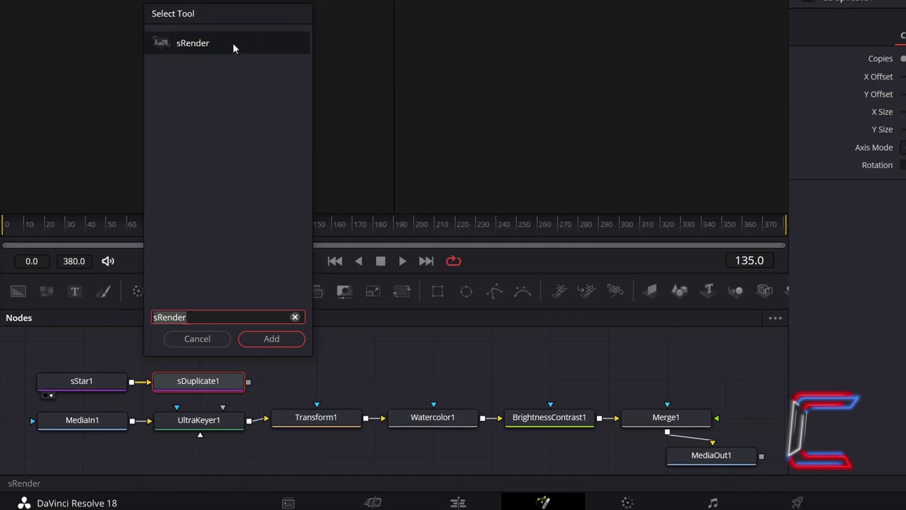
click(283, 339)
Add Merge2 after sRender1 and feed its output into Merge1's foreground input
key(shift+space)
text(Merge)
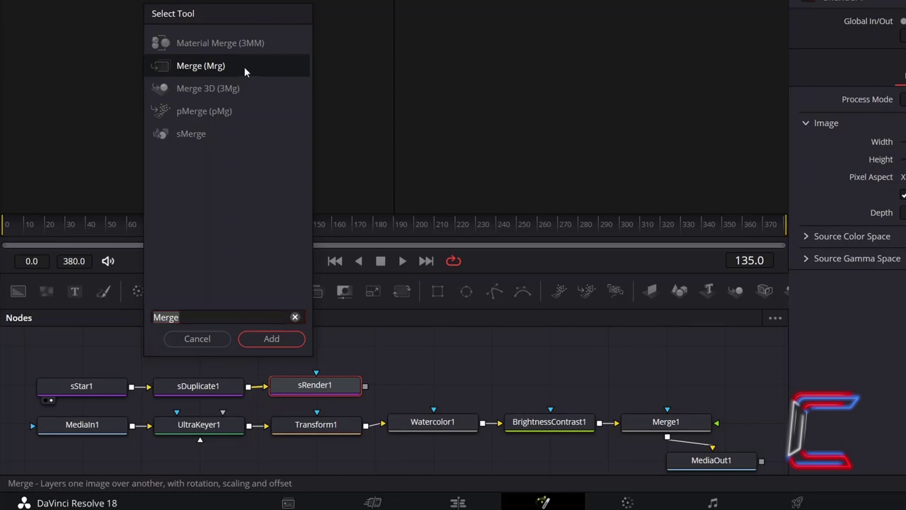
click(296, 342)
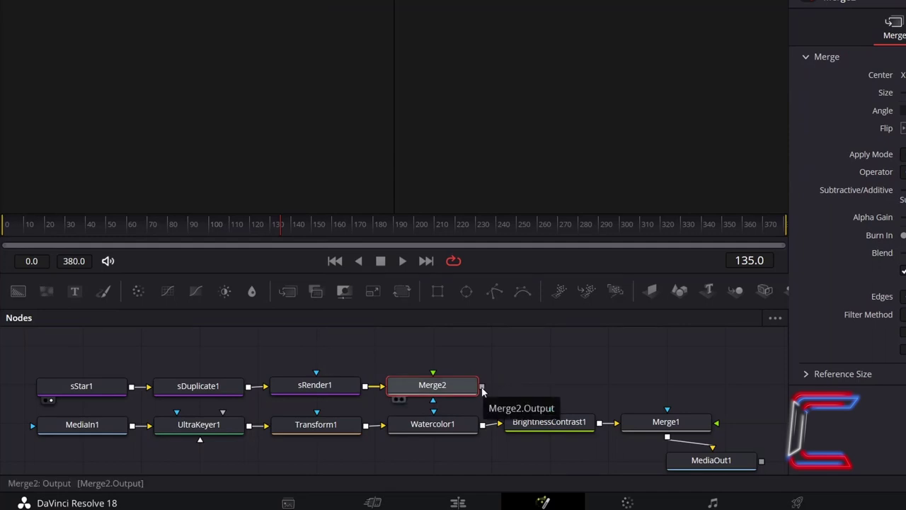
drag(481, 389, 719, 423)
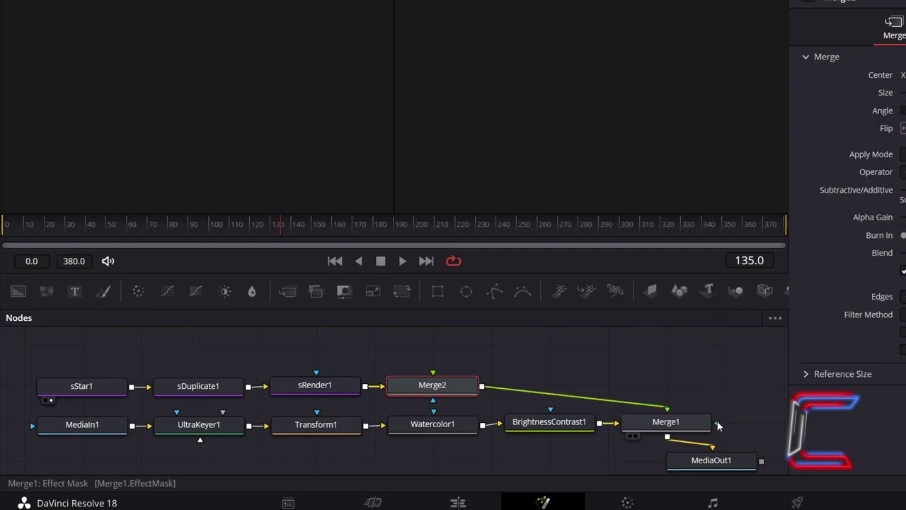
Set the sStar1 star's colour to black
click(82, 386)
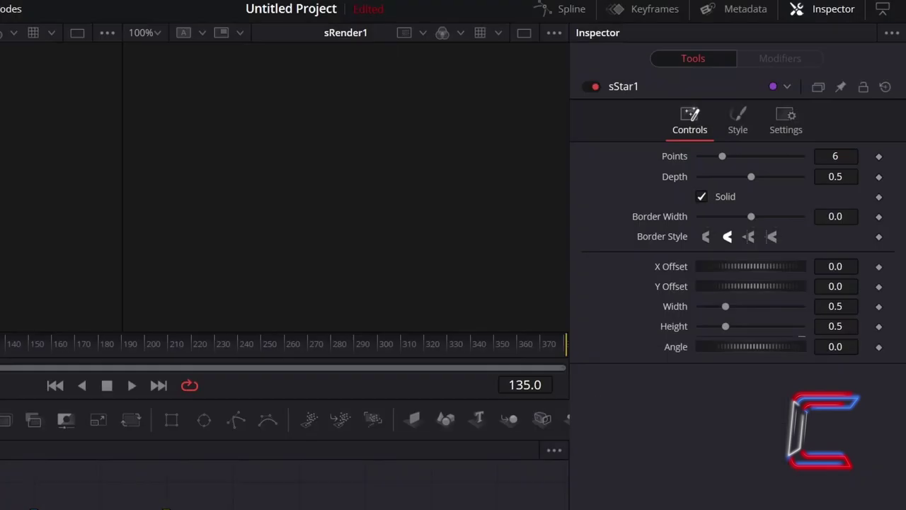
click(738, 128)
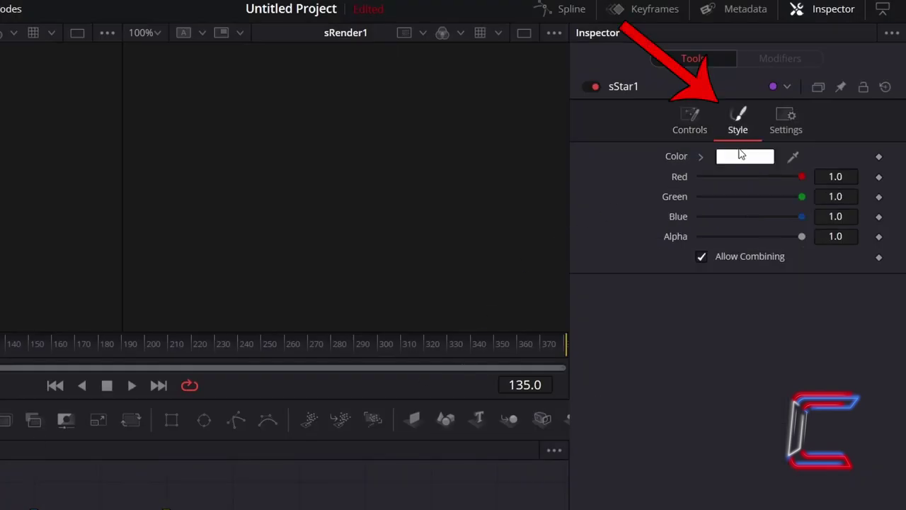
click(762, 160)
click(99, 201)
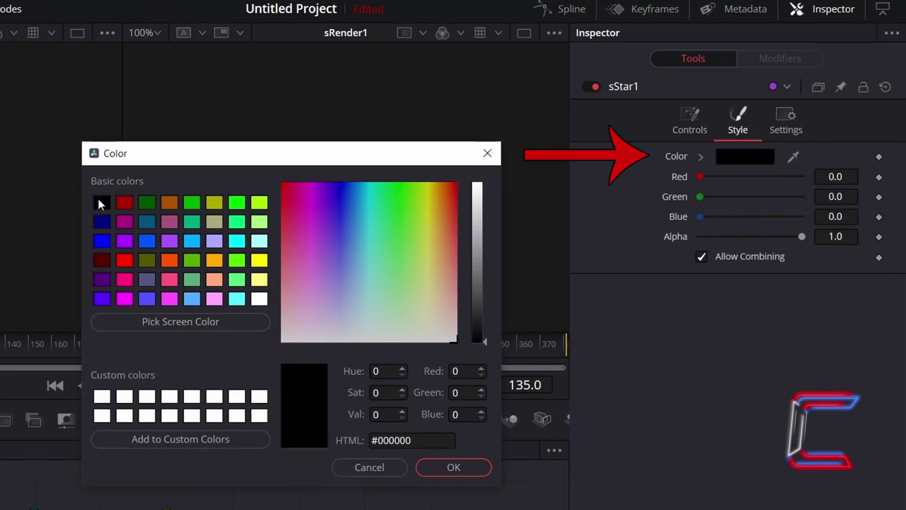
click(448, 470)
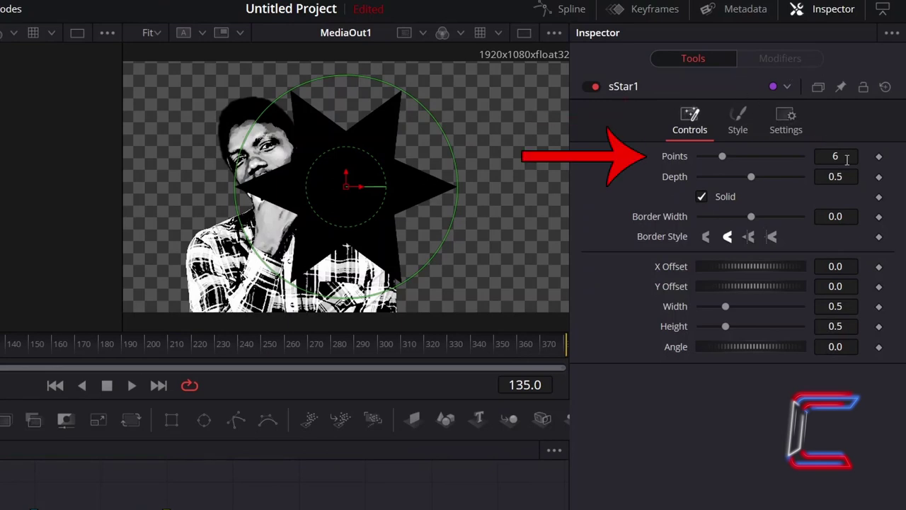
Give the star 5 points and a depth of 0.465
click(847, 158)
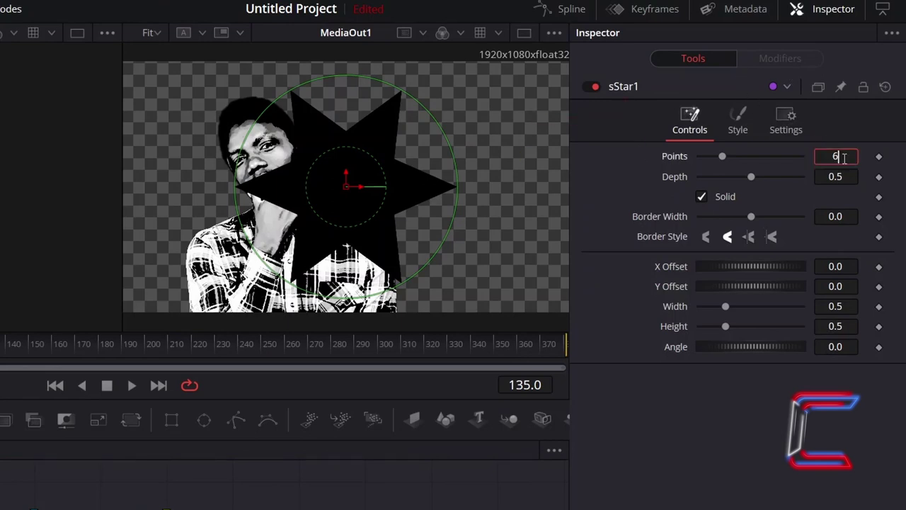
key(BackSpace)
text(5)
key(Tab)
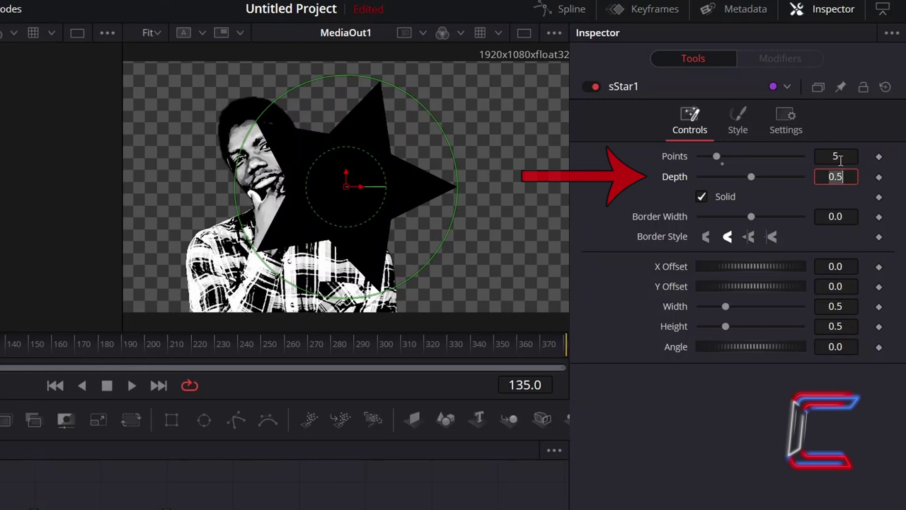
text(0.465)
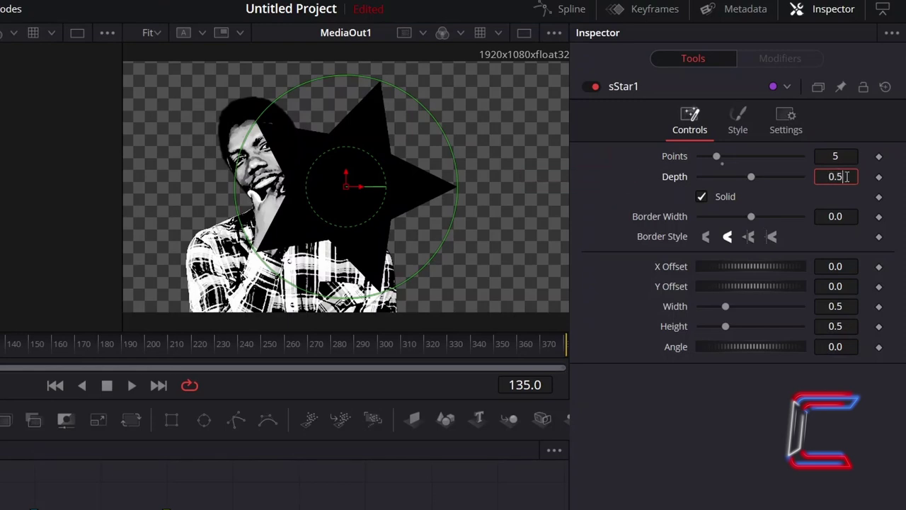
key(Tab)
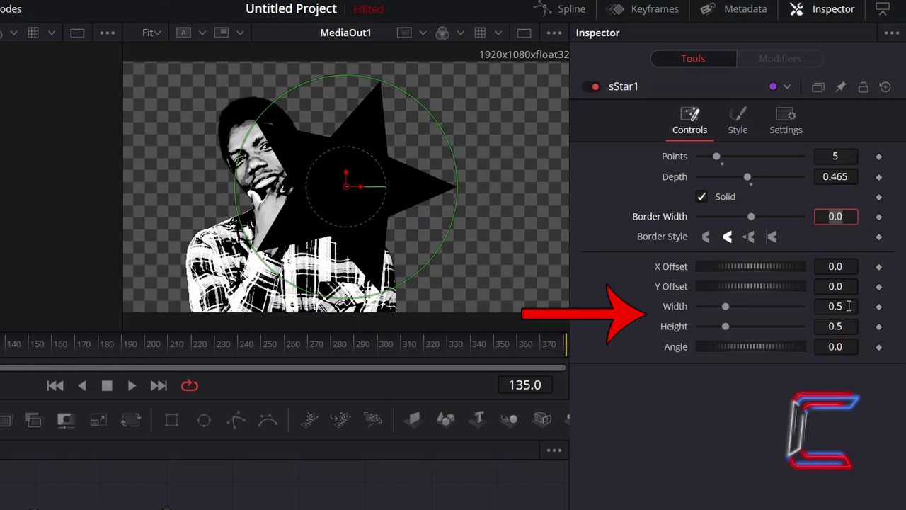
Set the star's width and height to 0.1 and its angle to 90
click(847, 306)
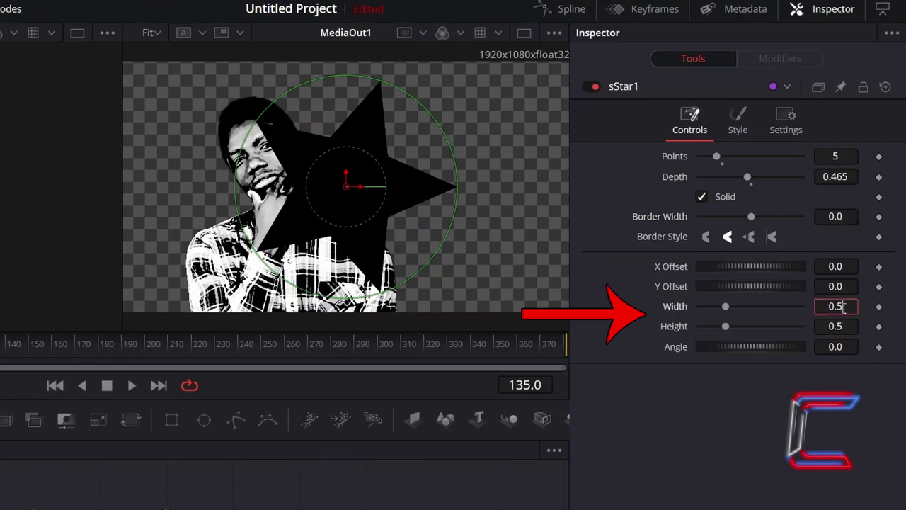
key(BackSpace)
text(1)
key(Tab)
key(BackSpace)
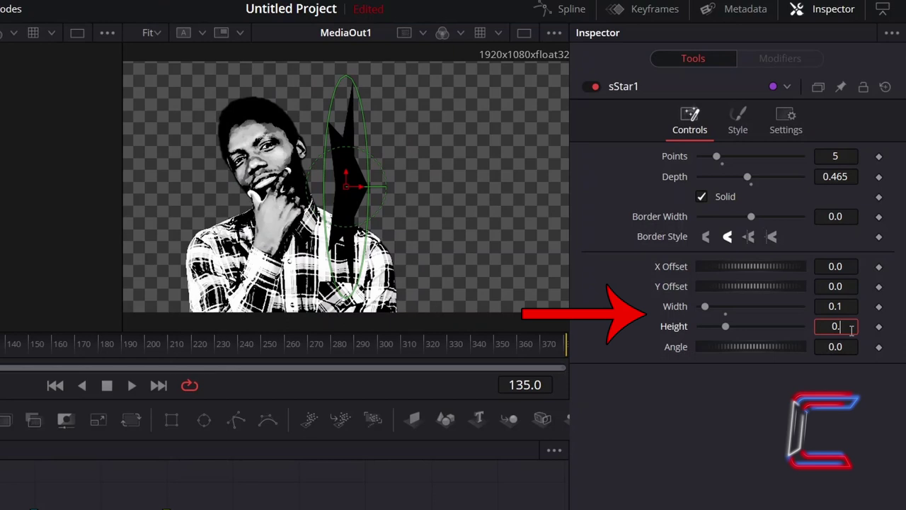
text(1)
key(Tab)
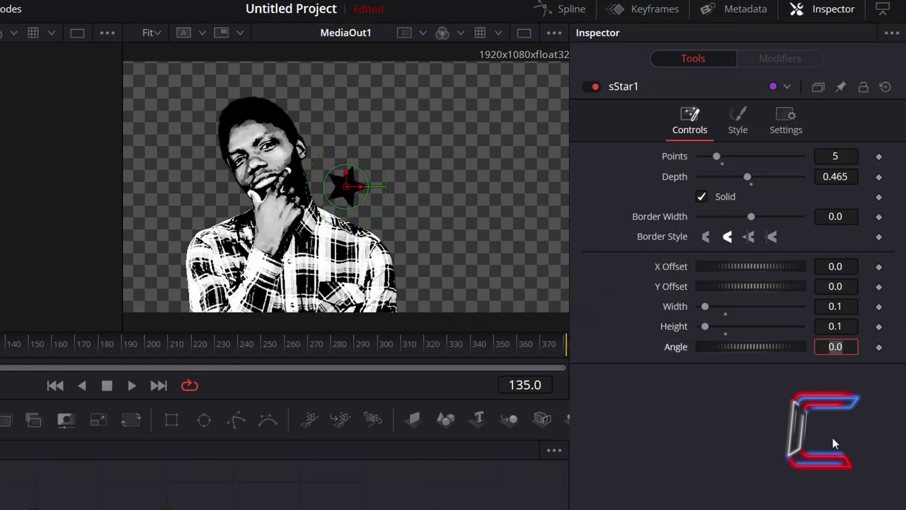
key(BackSpace)
key(BackSpace)
key(BackSpace)
text(90)
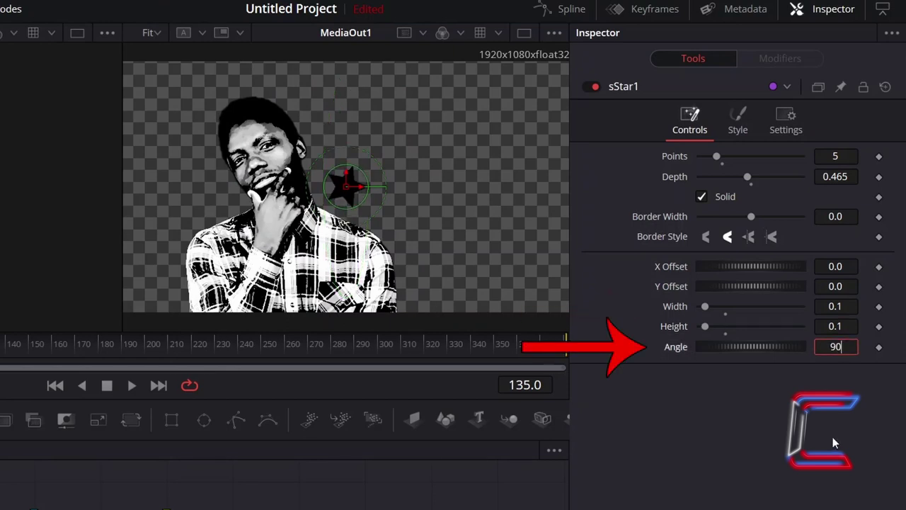
key(Tab)
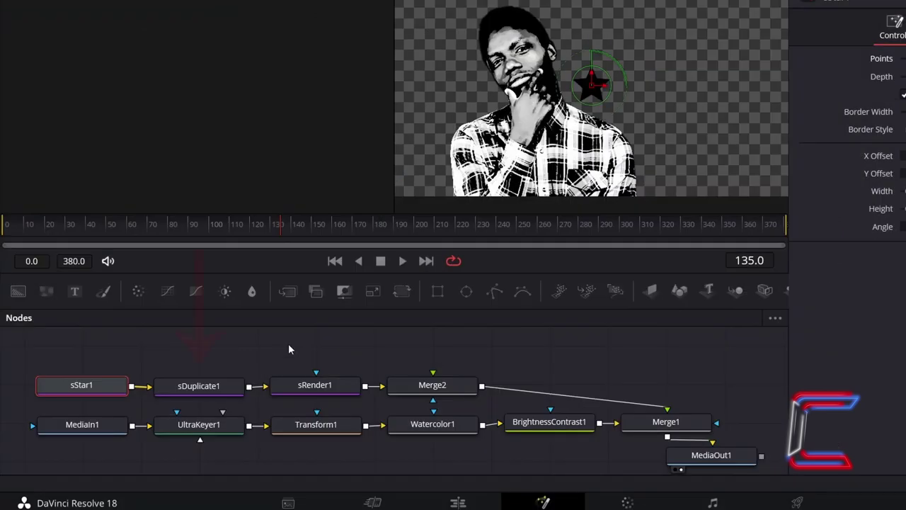
Give sDuplicate1 4 copies at X offset 0.1, then shift sStar1's X offset to 0.029
click(233, 391)
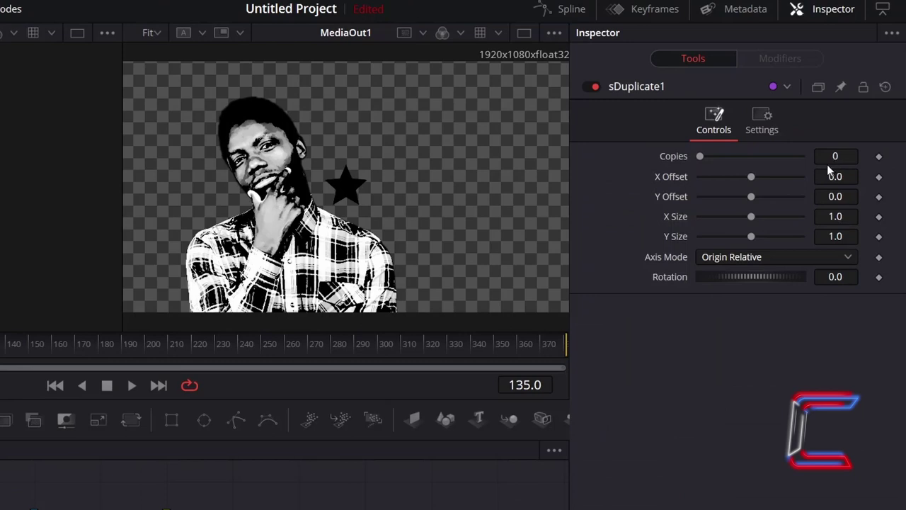
click(836, 157)
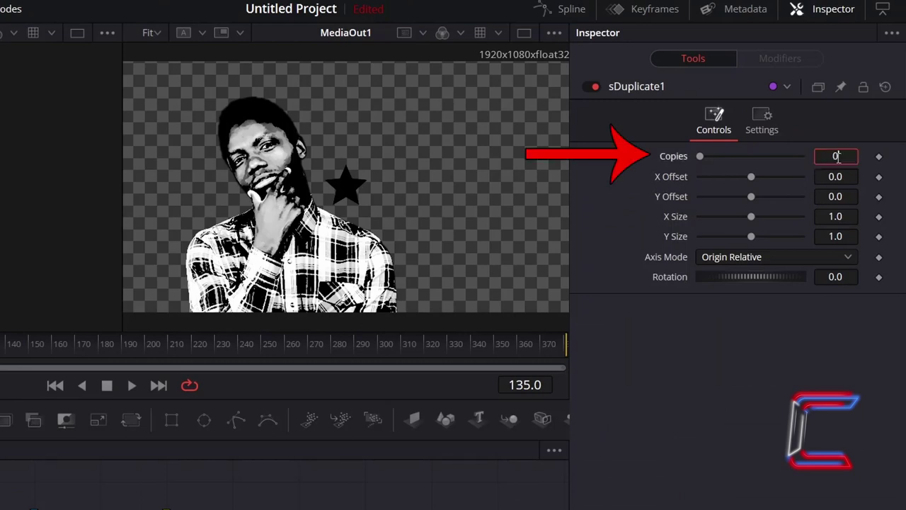
text(4)
key(Tab)
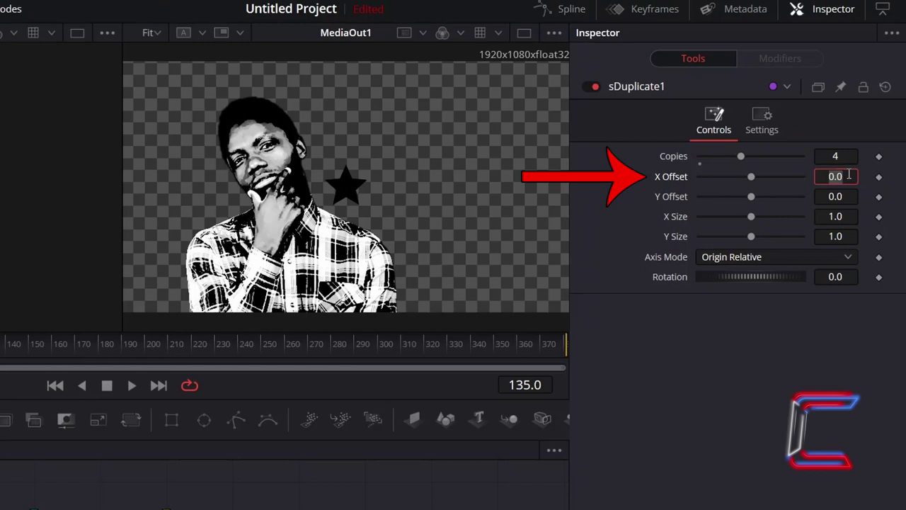
text(0.1)
key(Tab)
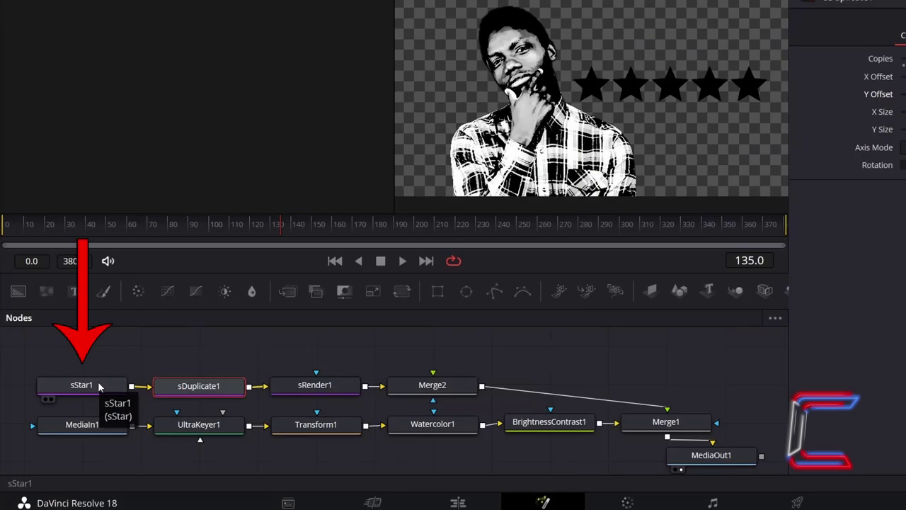
click(99, 386)
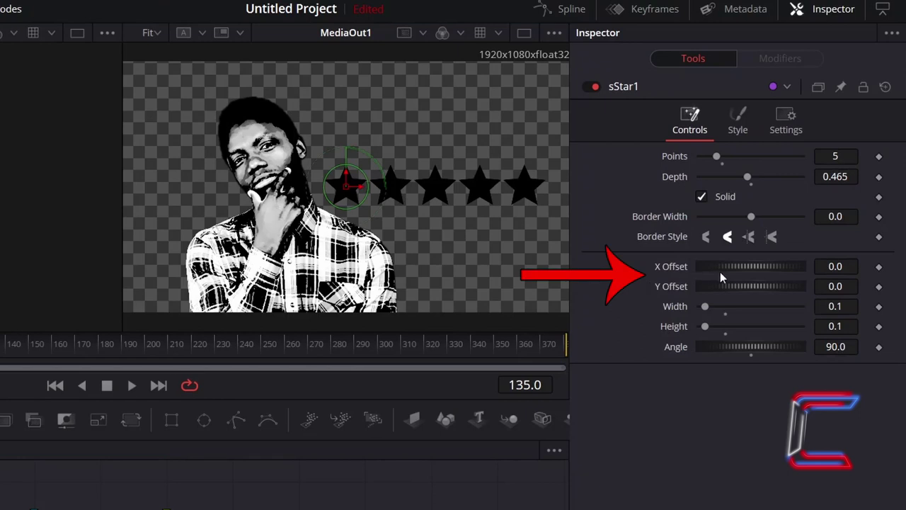
drag(736, 270, 760, 283)
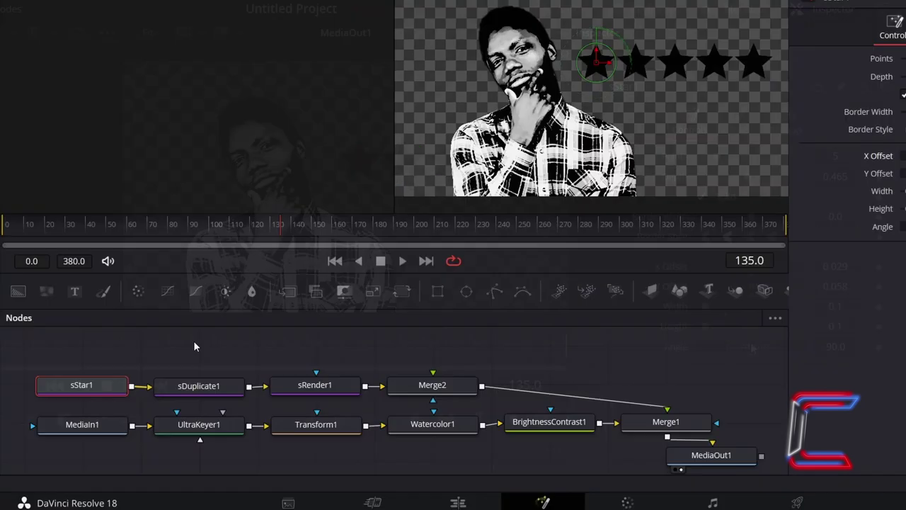
Add a Text+ node linked into Merge2 and type the title WANTED
click(104, 332)
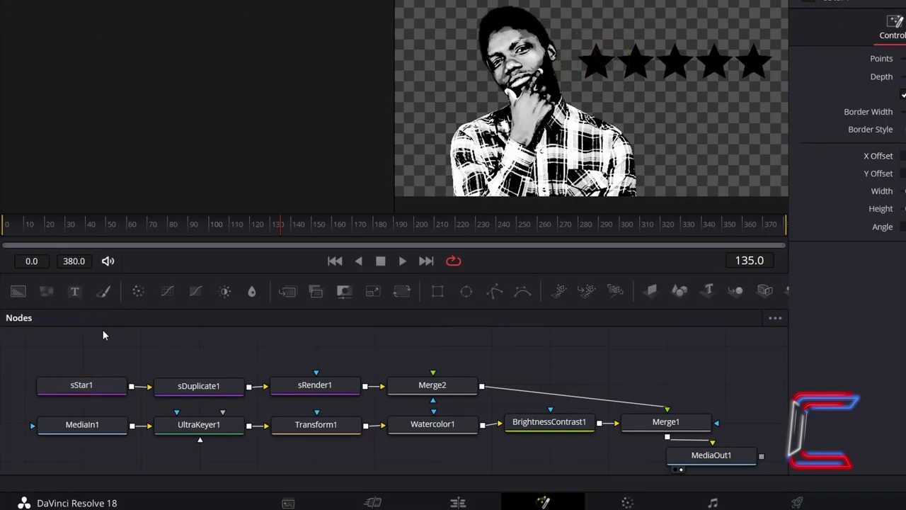
click(79, 297)
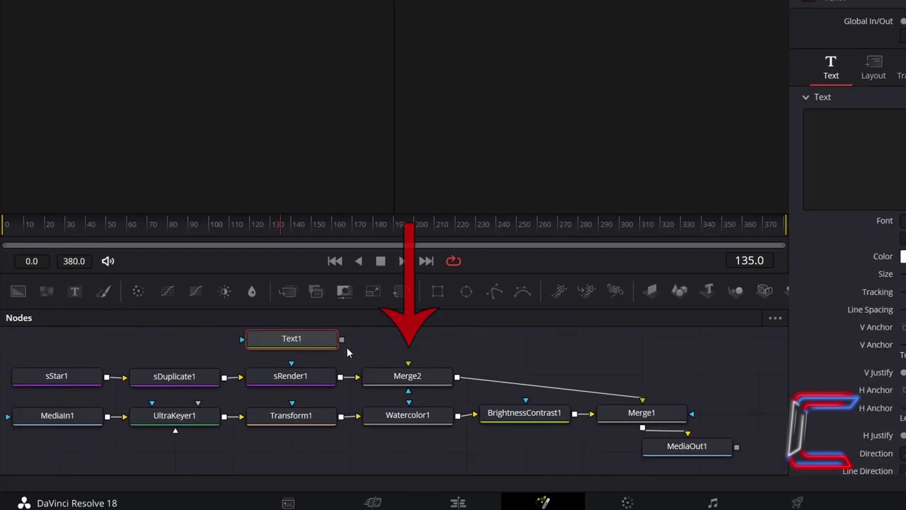
drag(342, 340, 408, 366)
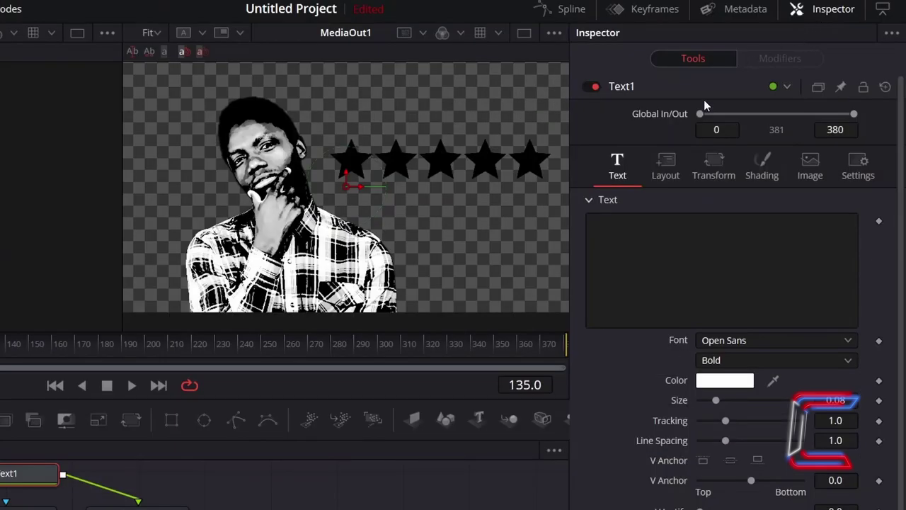
click(635, 233)
text(WANTED)
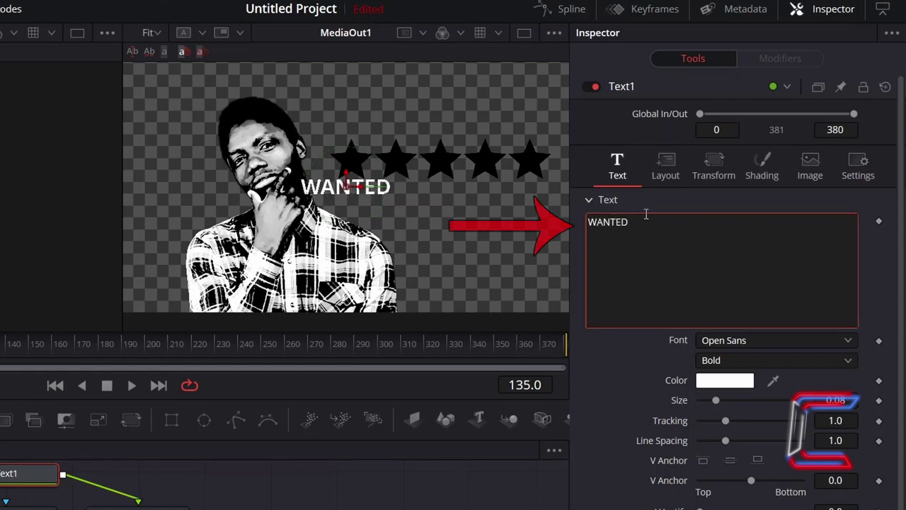
Make the WANTED title Playbill font, black, at size 0.22
click(724, 337)
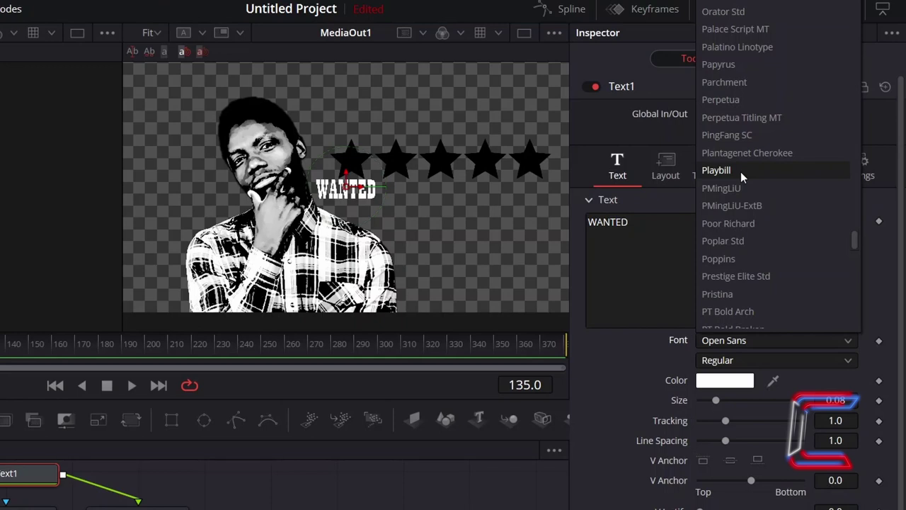
click(741, 172)
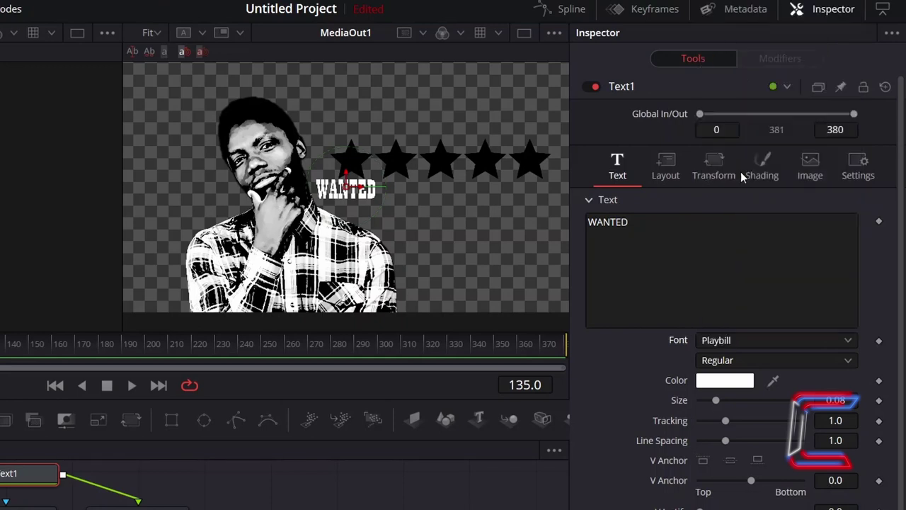
click(729, 383)
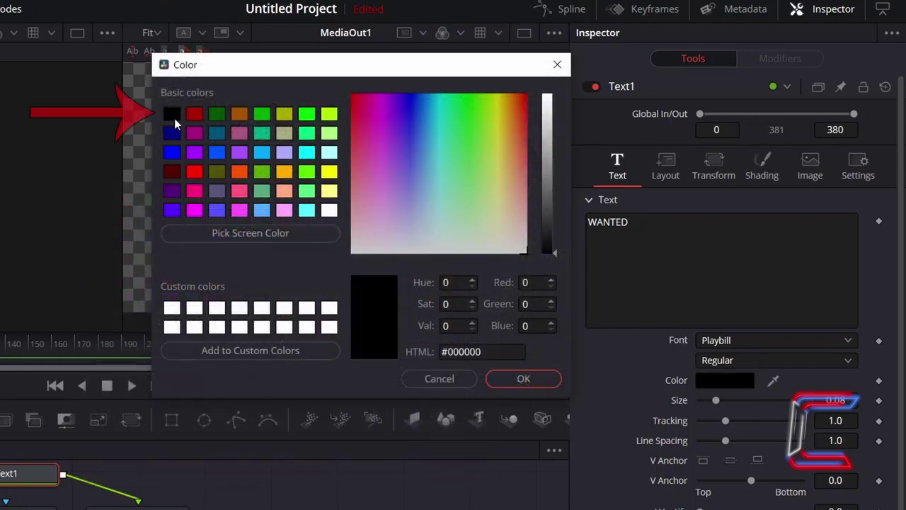
click(523, 379)
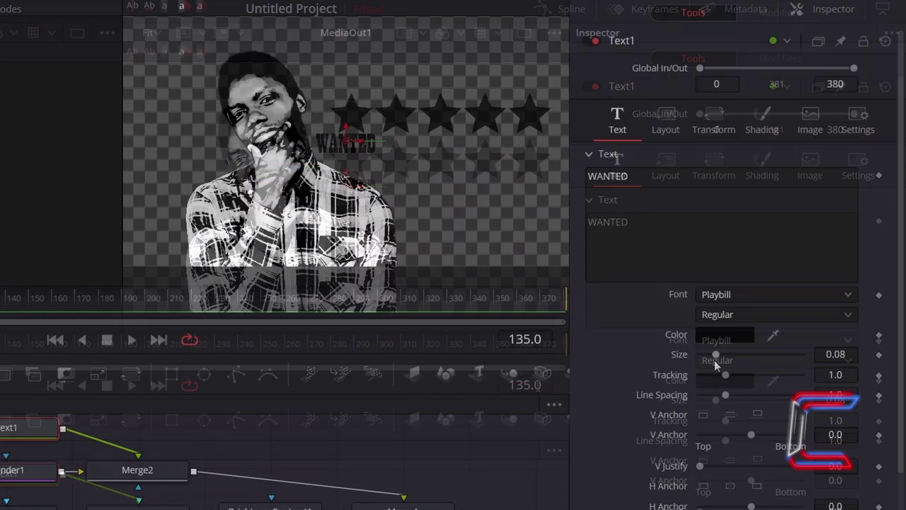
drag(716, 400, 736, 405)
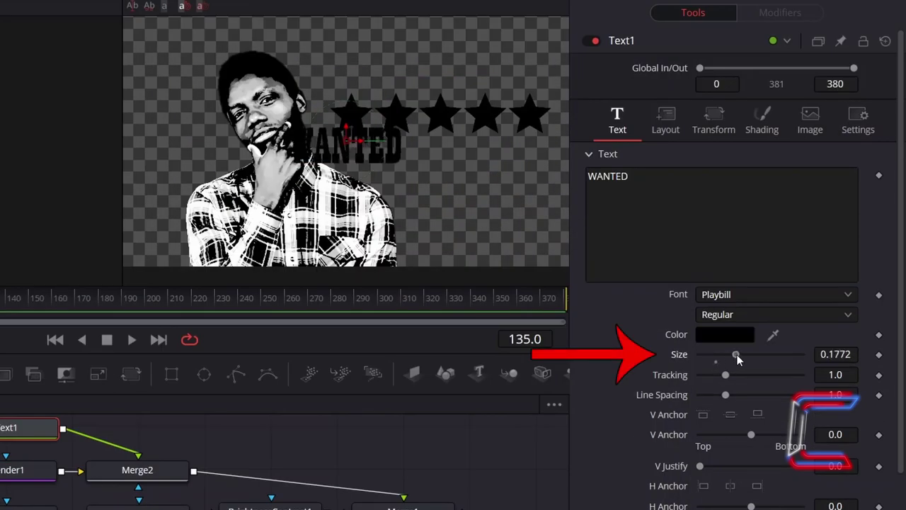
drag(736, 359, 745, 355)
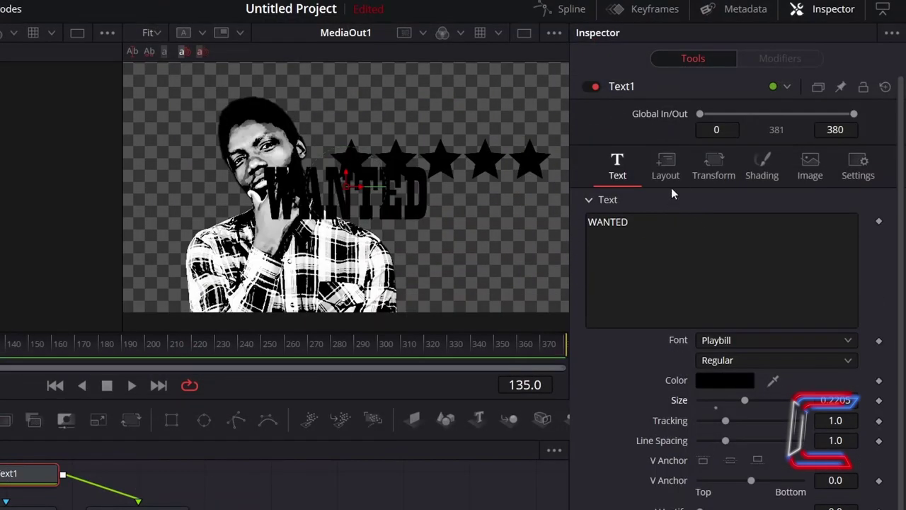
Position the WANTED title at layout center 0.7, 0.847, above the stars
click(682, 168)
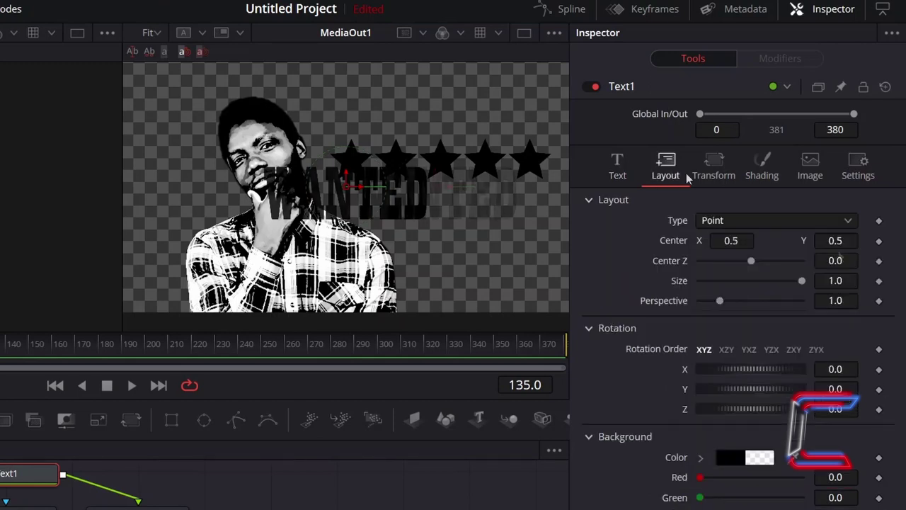
drag(731, 240, 759, 240)
drag(835, 240, 887, 240)
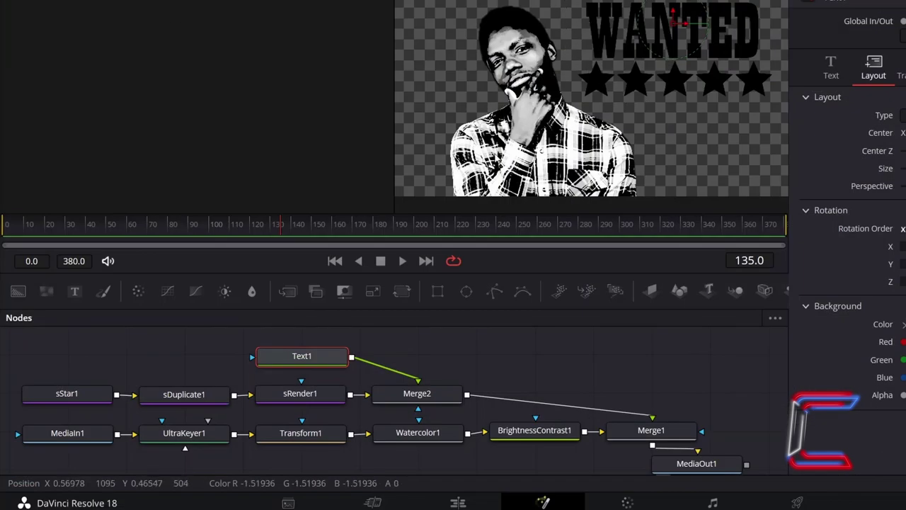
Insert a Transform node after Merge2 using the Shift+Space tool search
click(447, 402)
key(shift+space)
text(Transform)
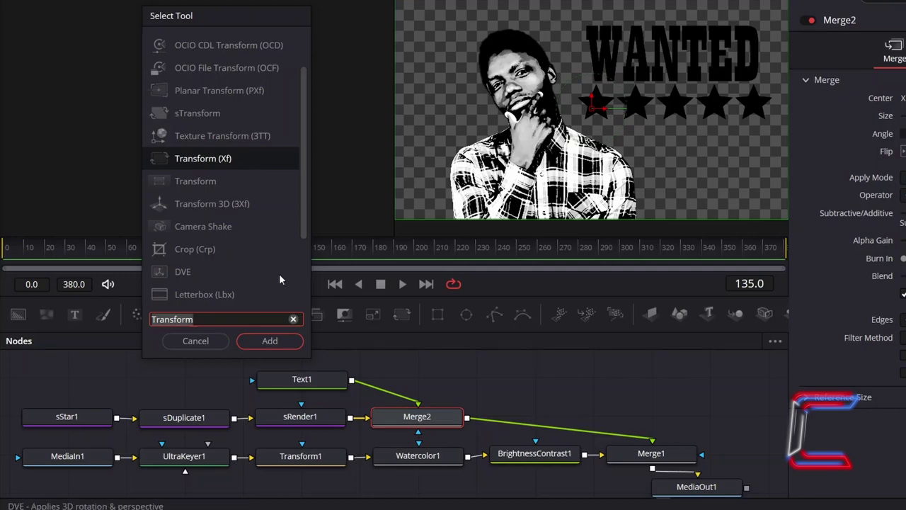
click(270, 341)
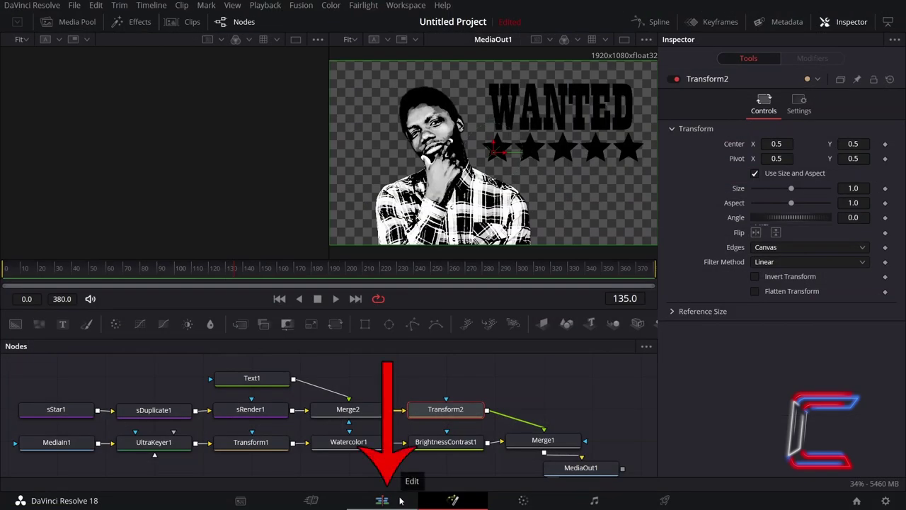
On the Edit page, set clip 24284.mp4's Composite Mode to Hardlight
click(400, 501)
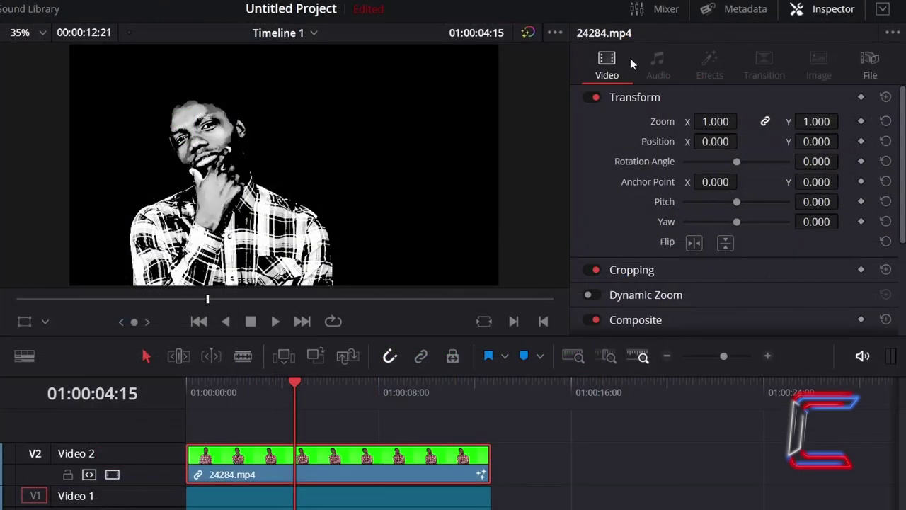
scroll(686, 313, down, 3)
click(671, 223)
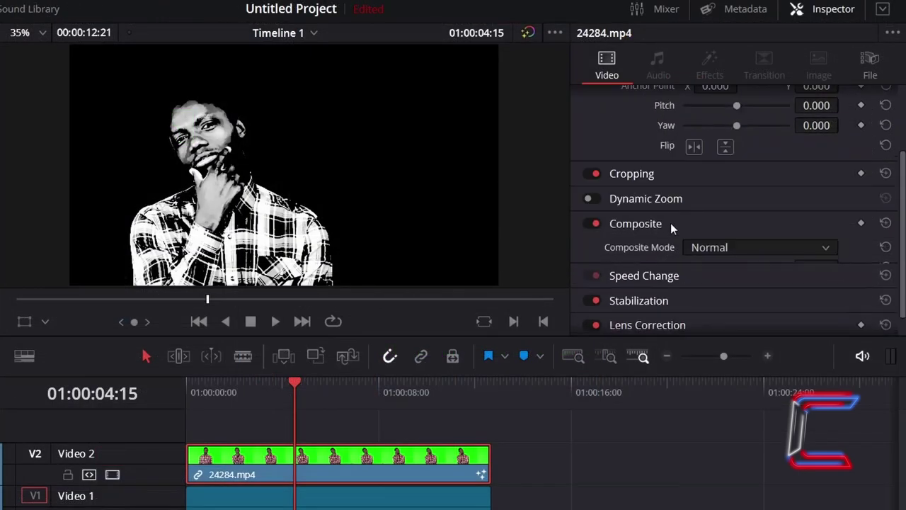
click(740, 248)
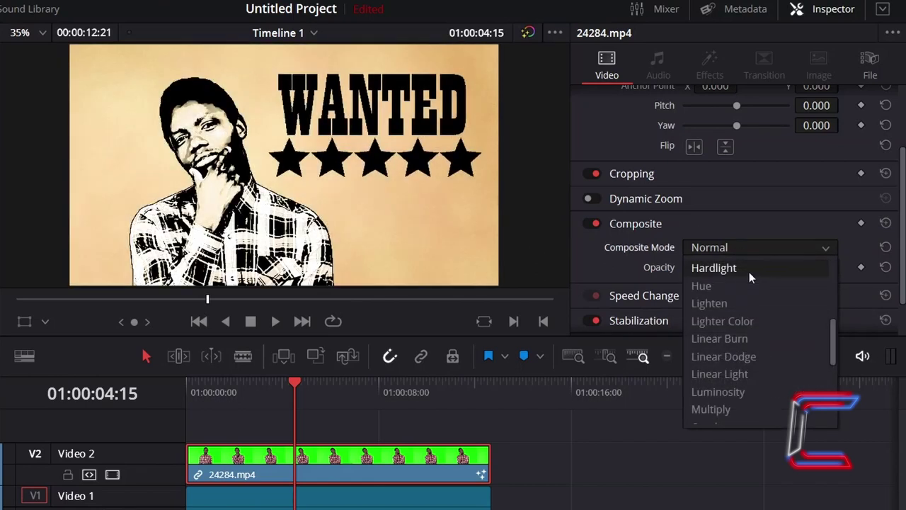
click(749, 272)
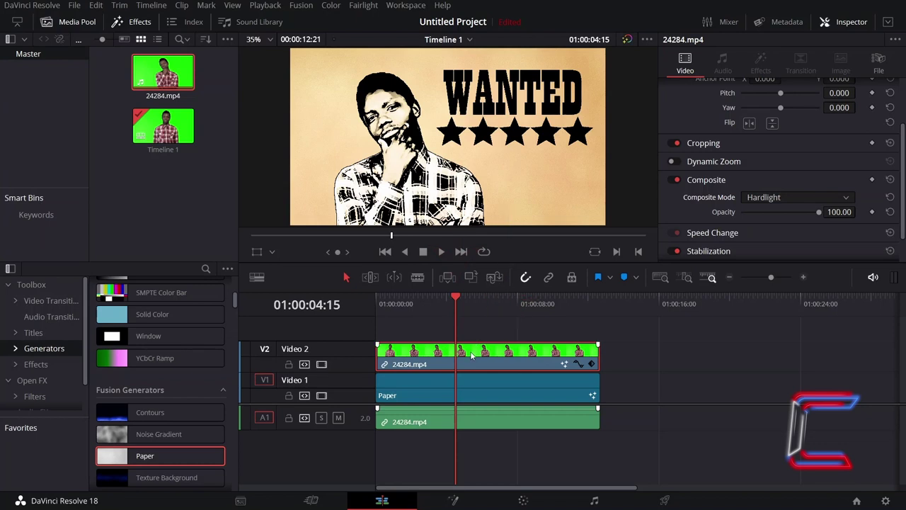
Turn the V2 subject clip into a freeze frame via Change Clip Speed
right_click(471, 355)
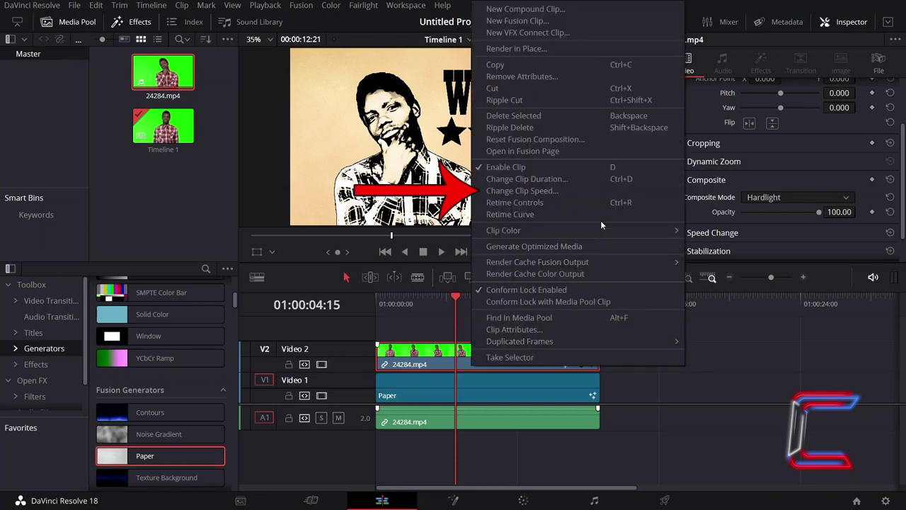
click(607, 191)
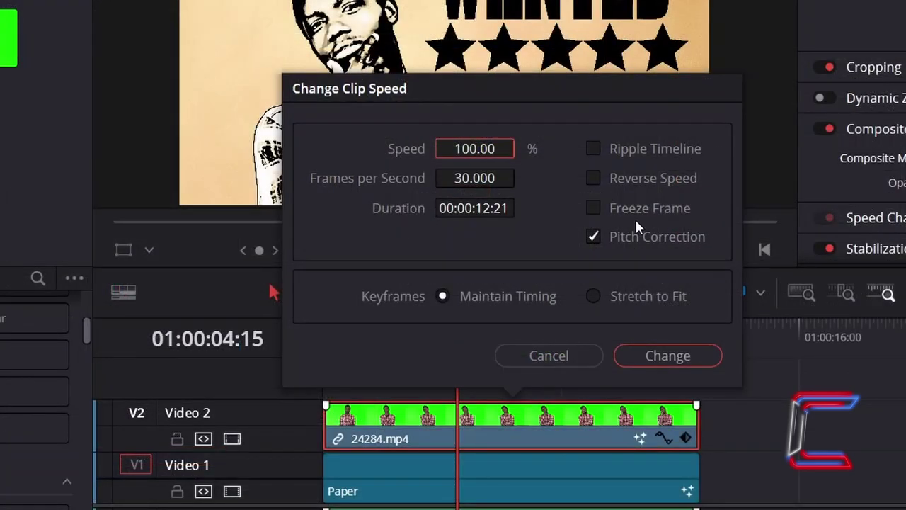
click(594, 210)
click(668, 356)
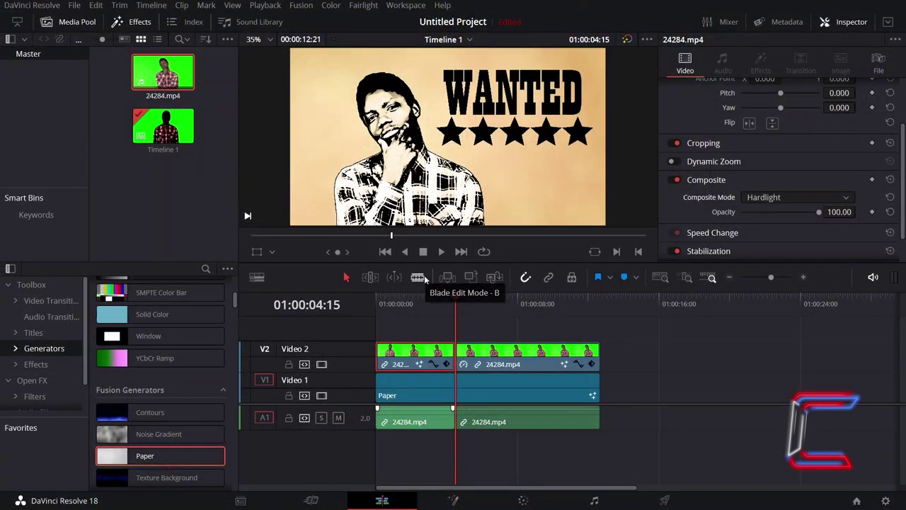
Blade the Paper clip at the 01:00:04:15 playhead and select the pieces before it
click(418, 277)
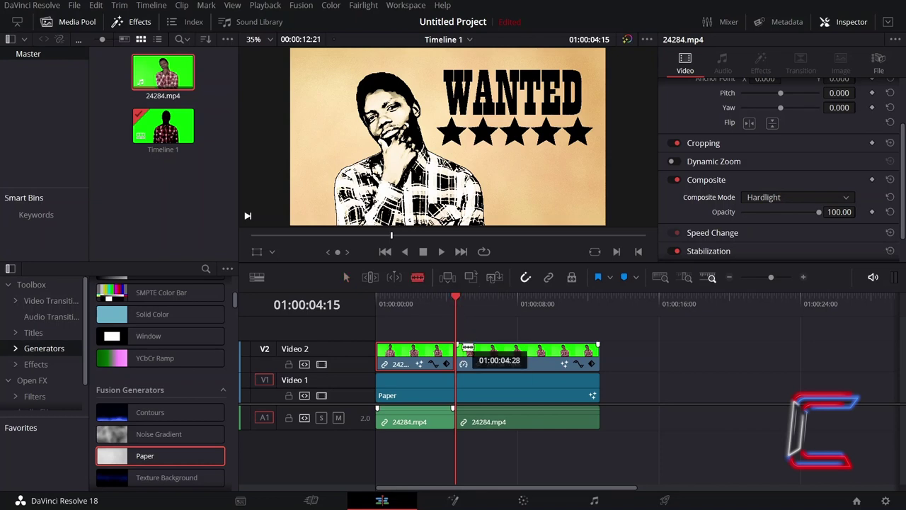
click(458, 388)
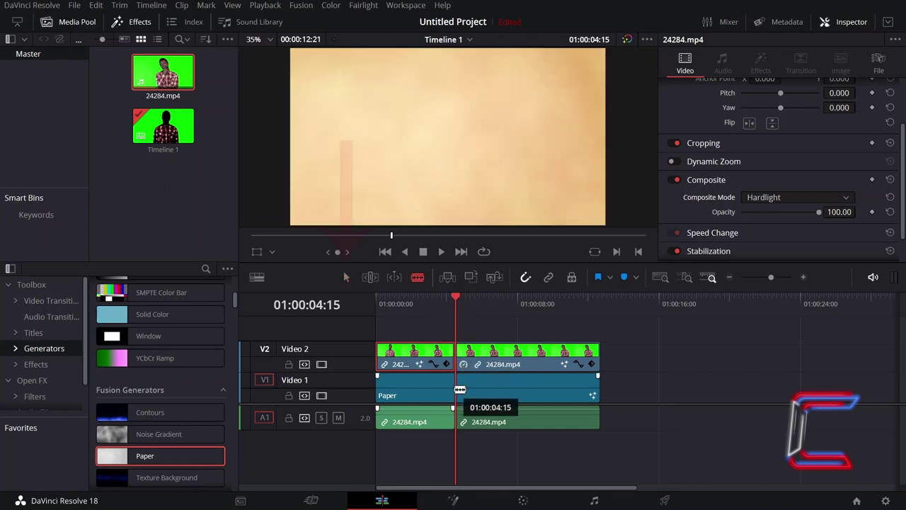
click(460, 389)
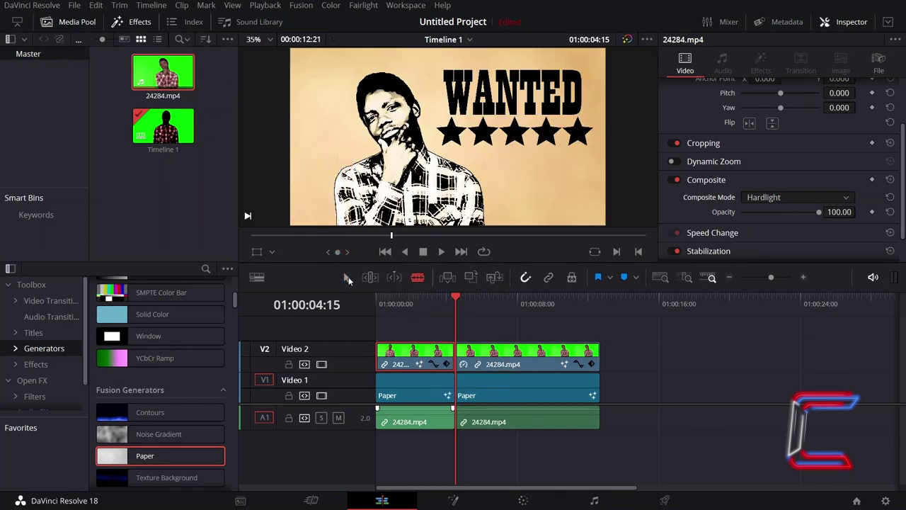
drag(409, 320, 423, 458)
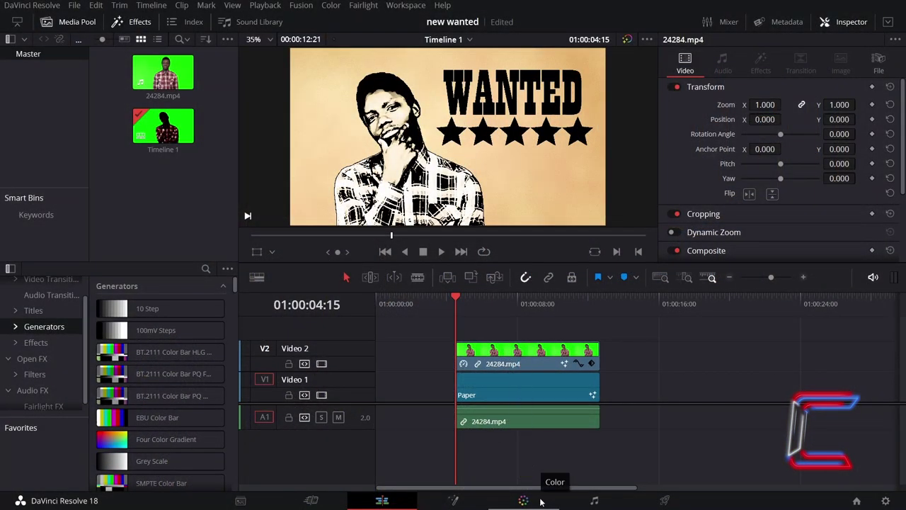
On the Color page, pull the Custom curve's white point down and drag the black point right
click(540, 501)
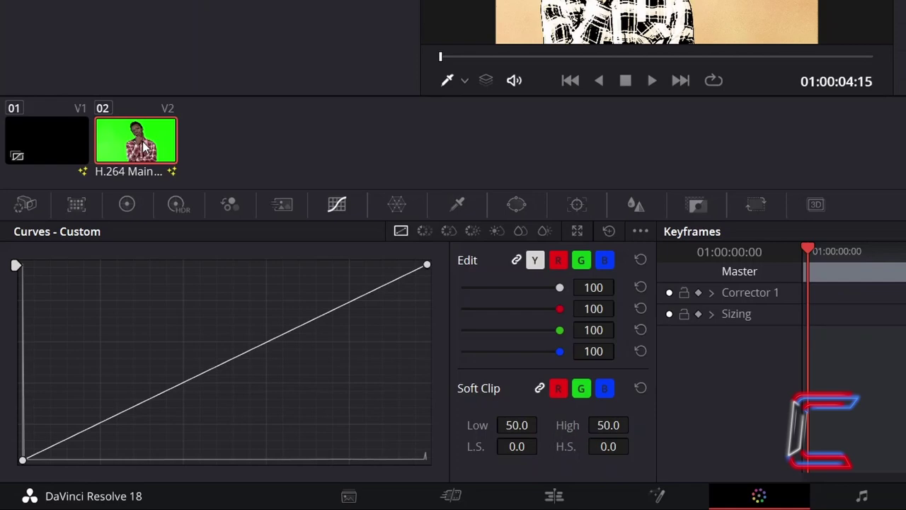
drag(427, 264, 446, 342)
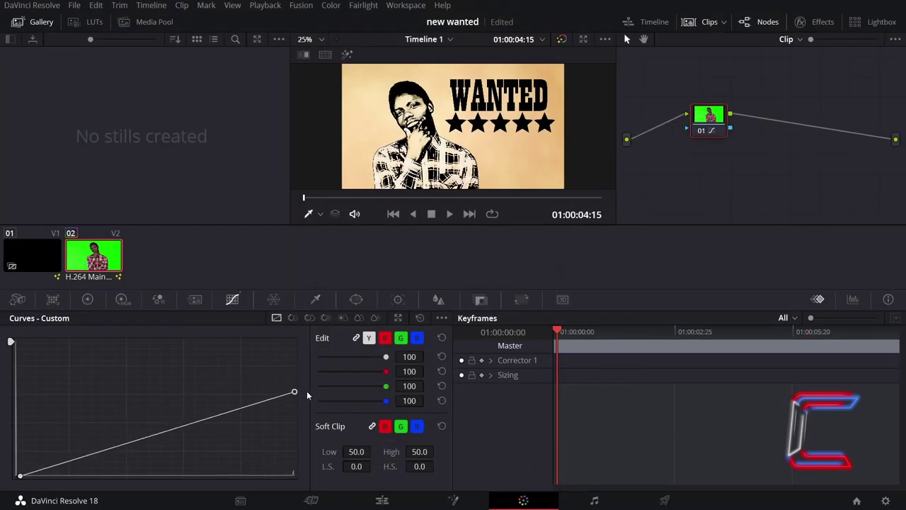
drag(308, 396, 307, 398)
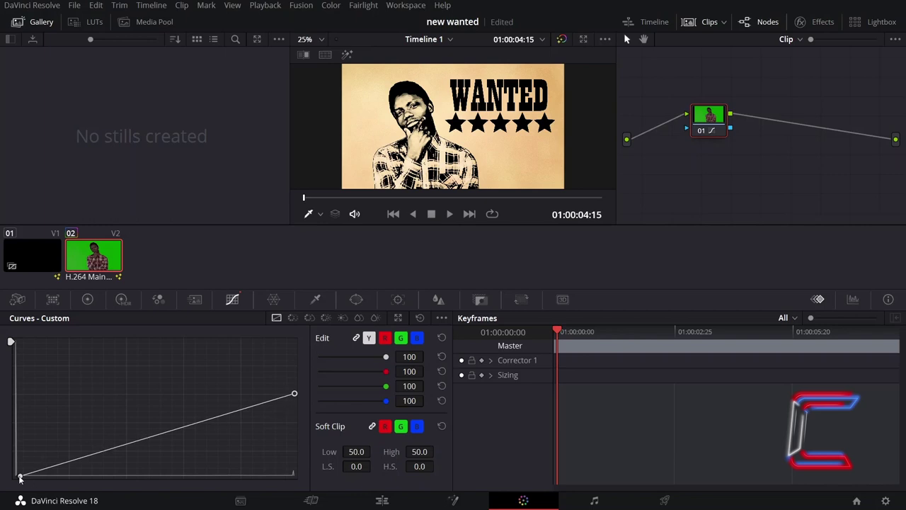
drag(19, 475, 71, 486)
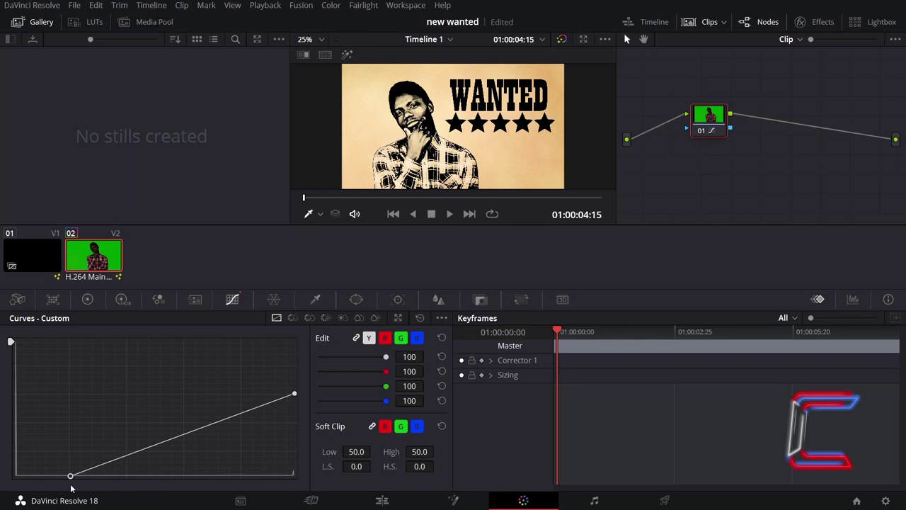
drag(293, 394, 294, 410)
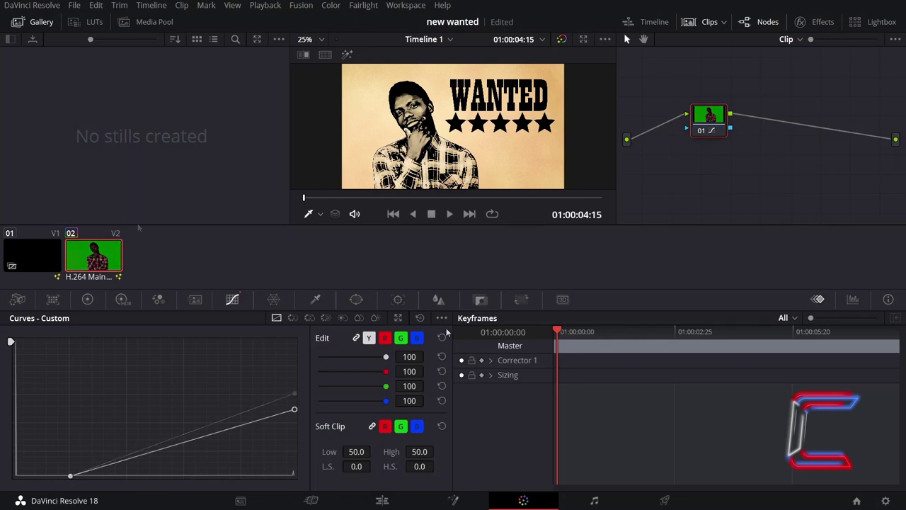